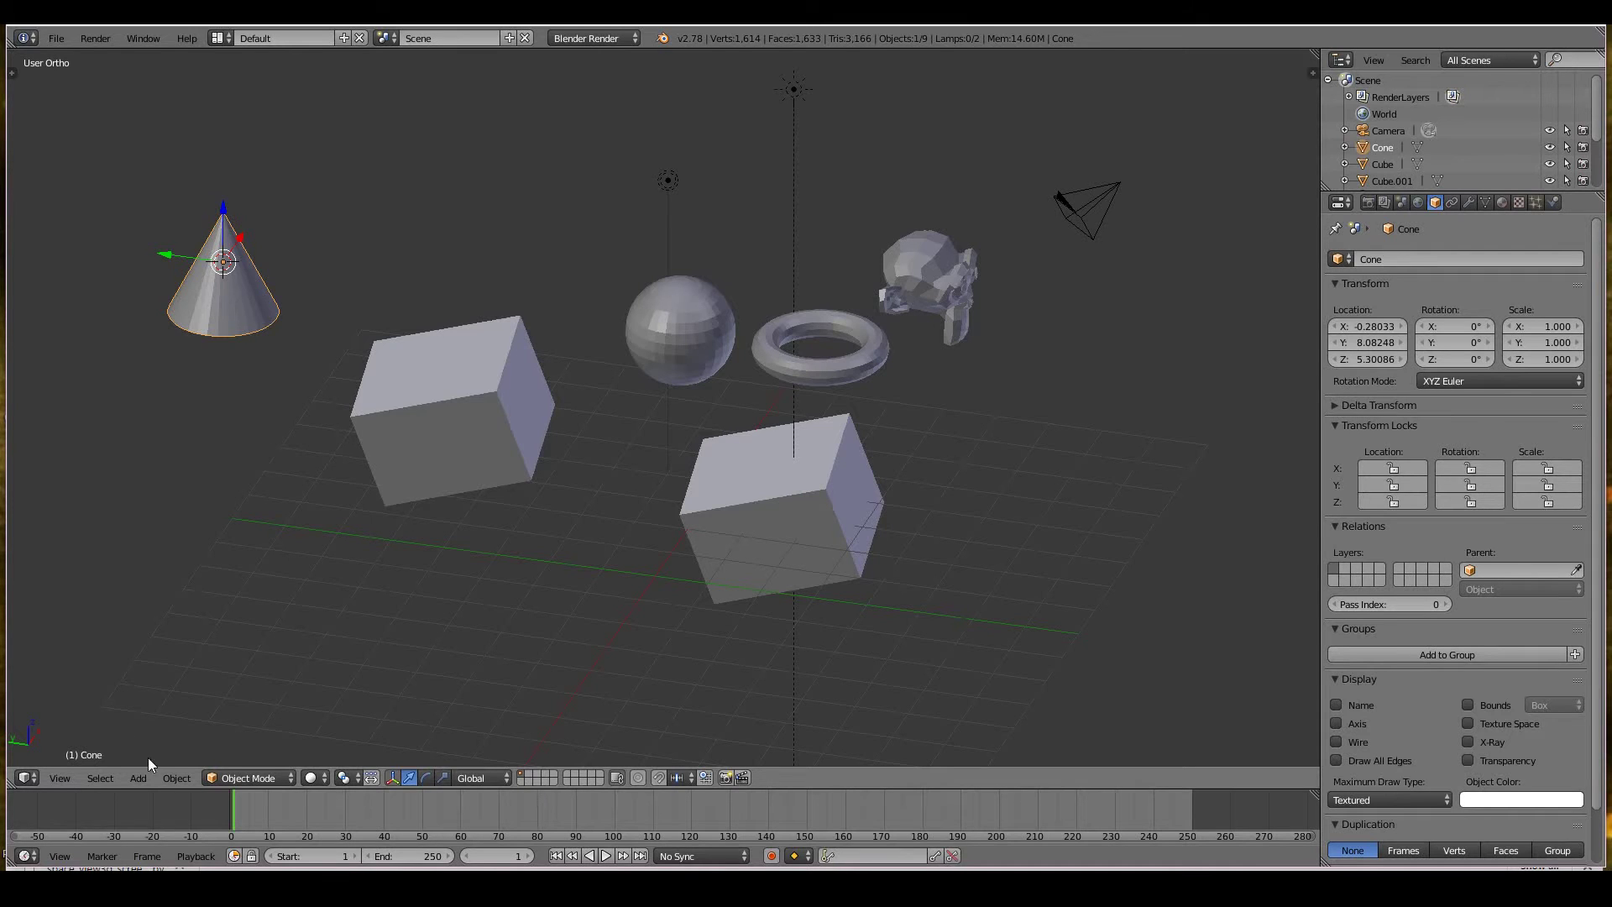
- Select the left cube, Cube.001, and open the Object menu's Transform options
click(173, 777)
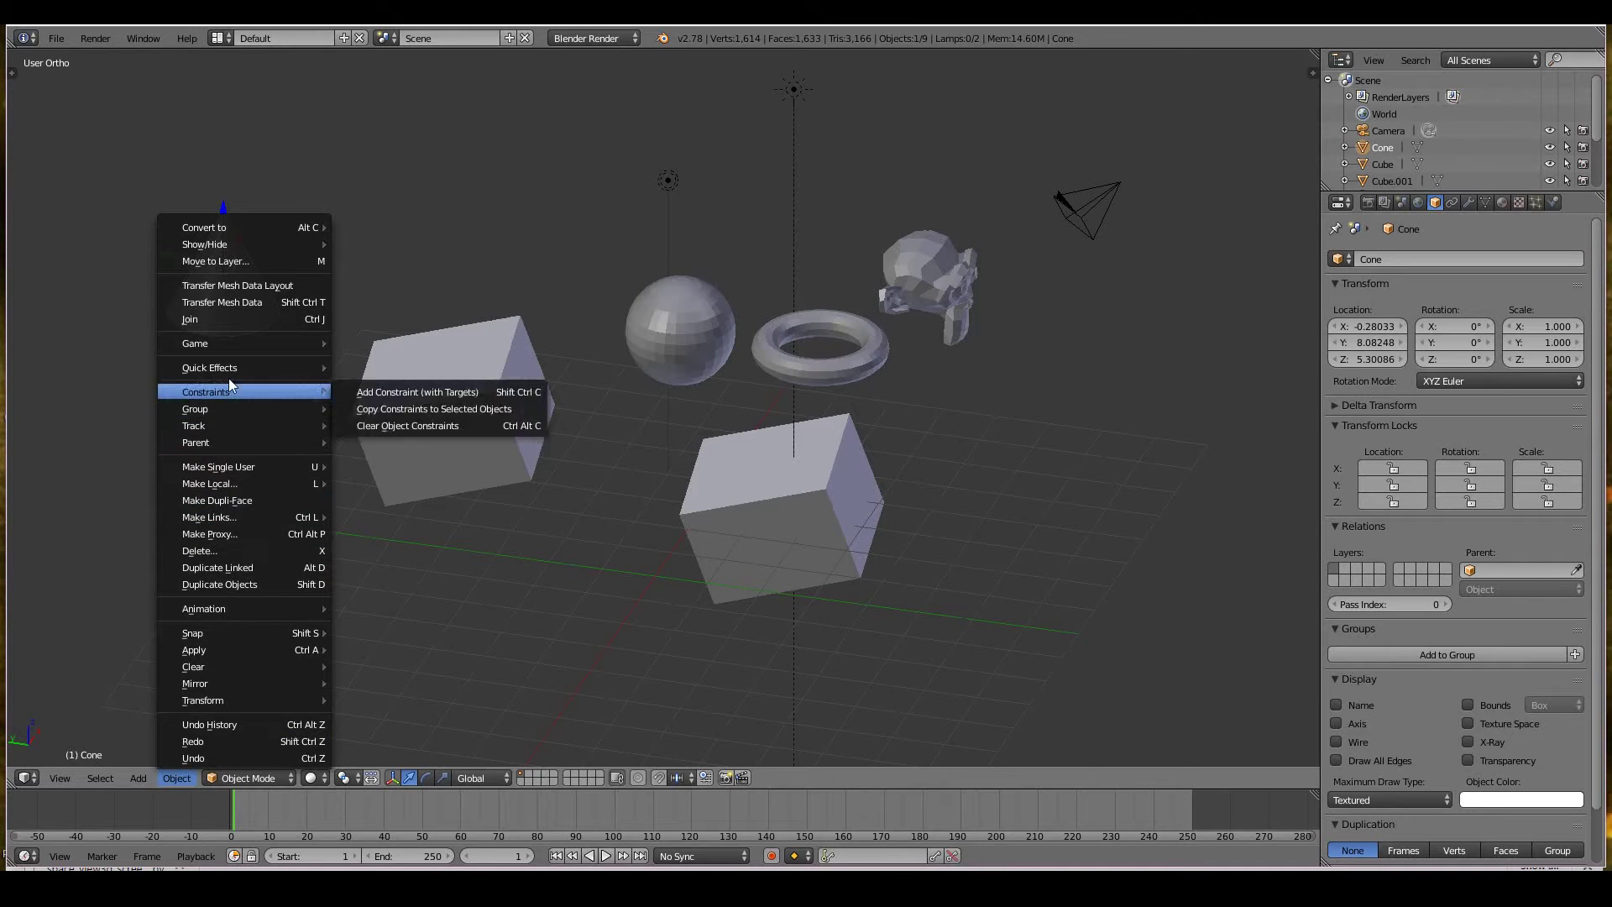
right_click(453, 420)
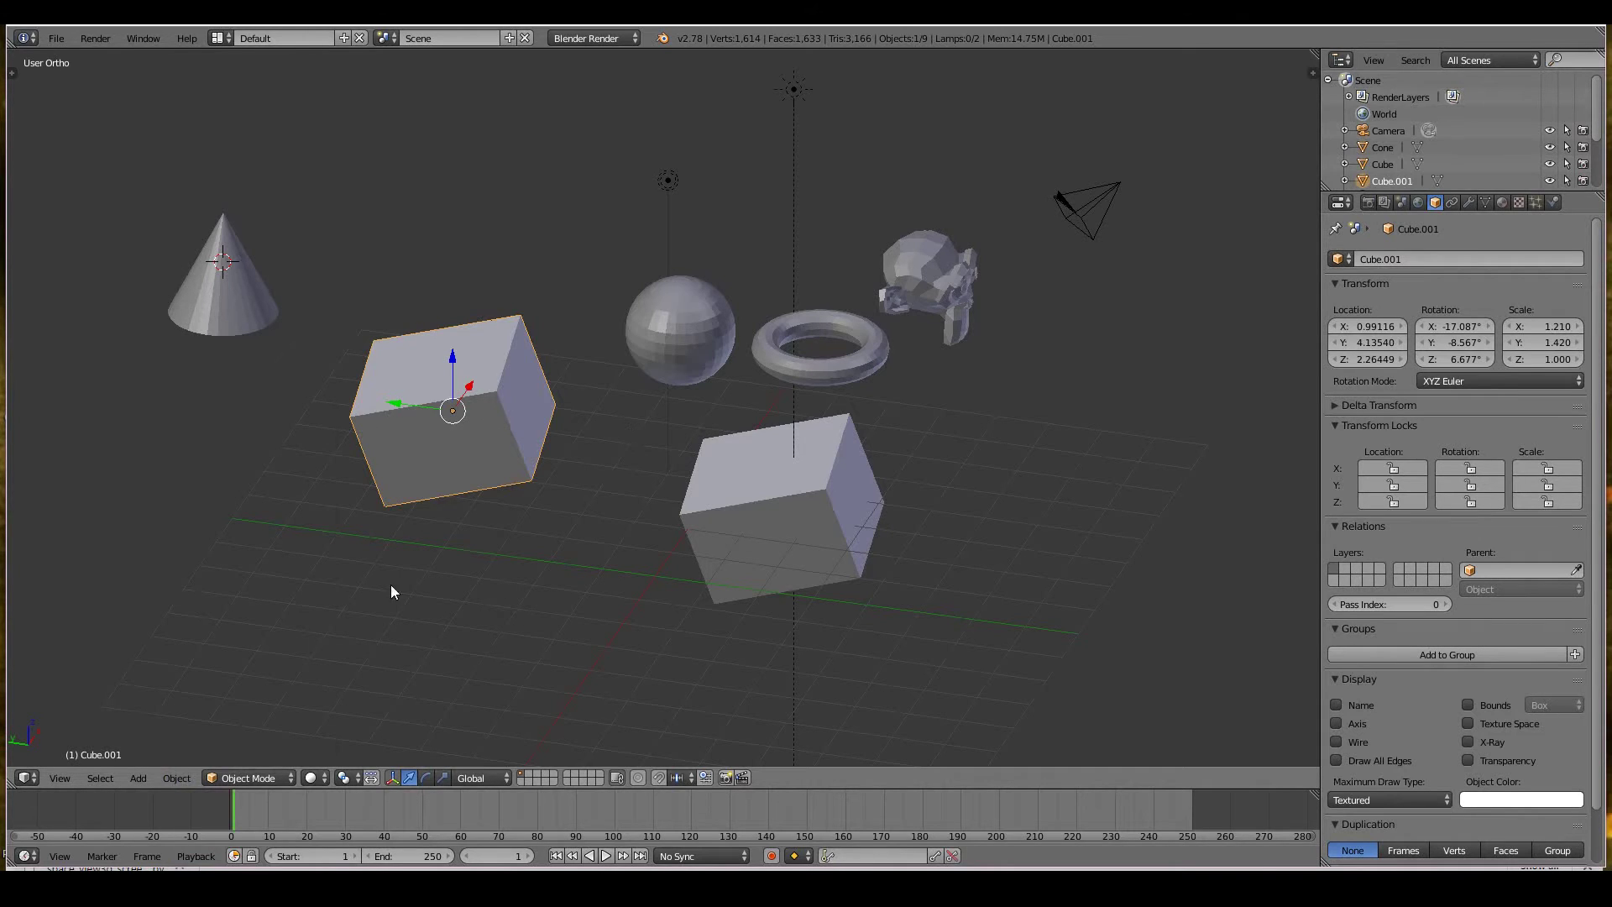
click(173, 778)
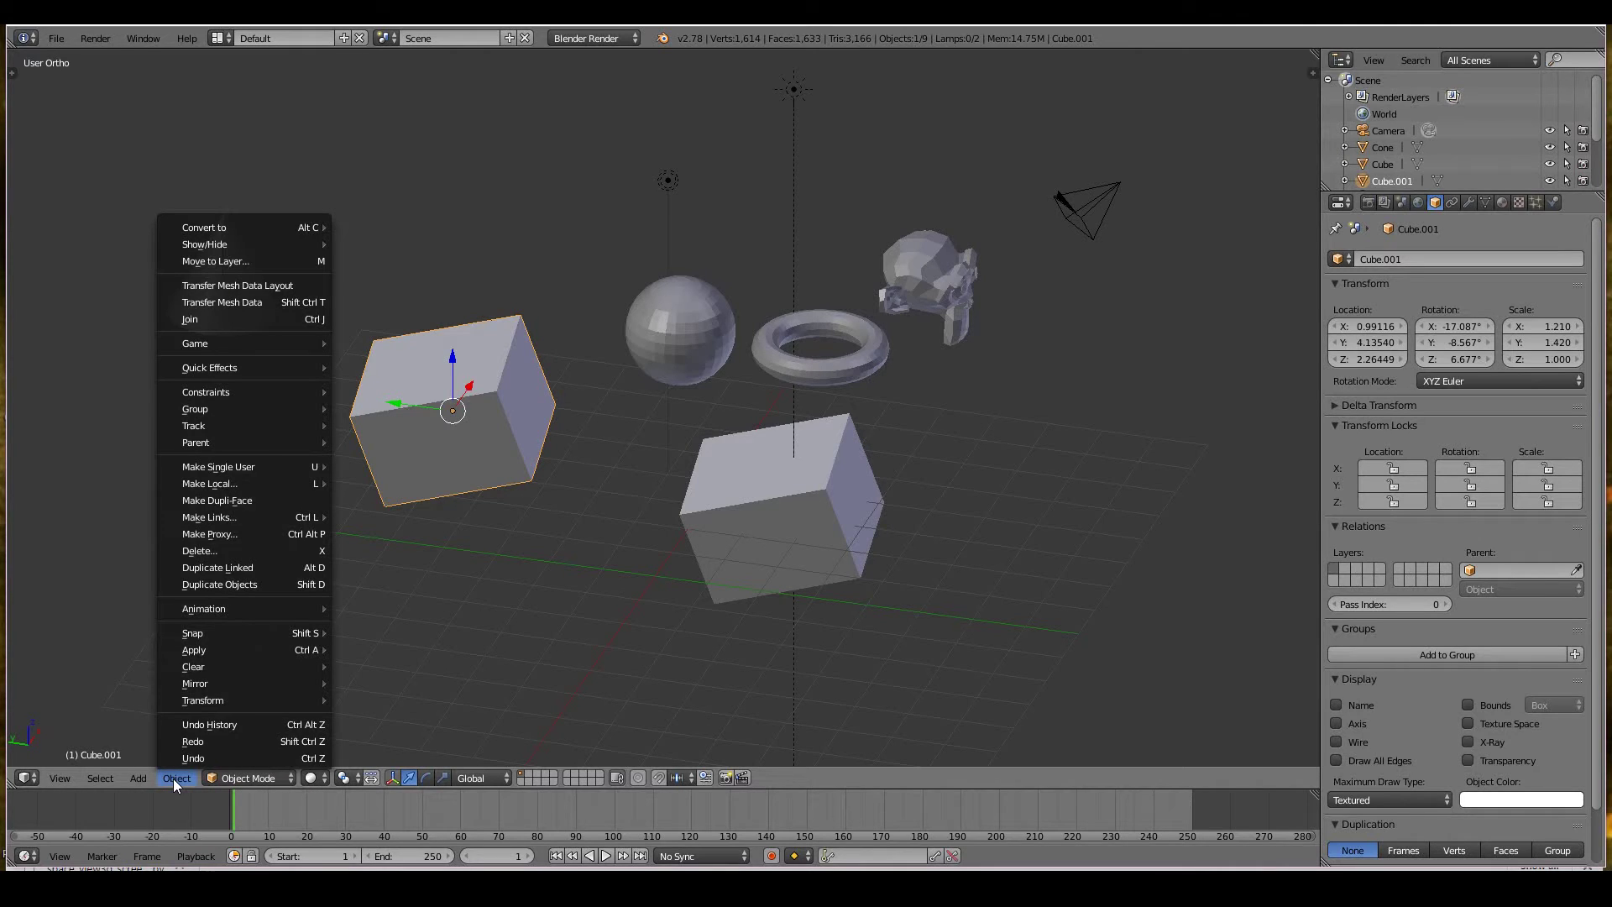
mouse_move(215, 700)
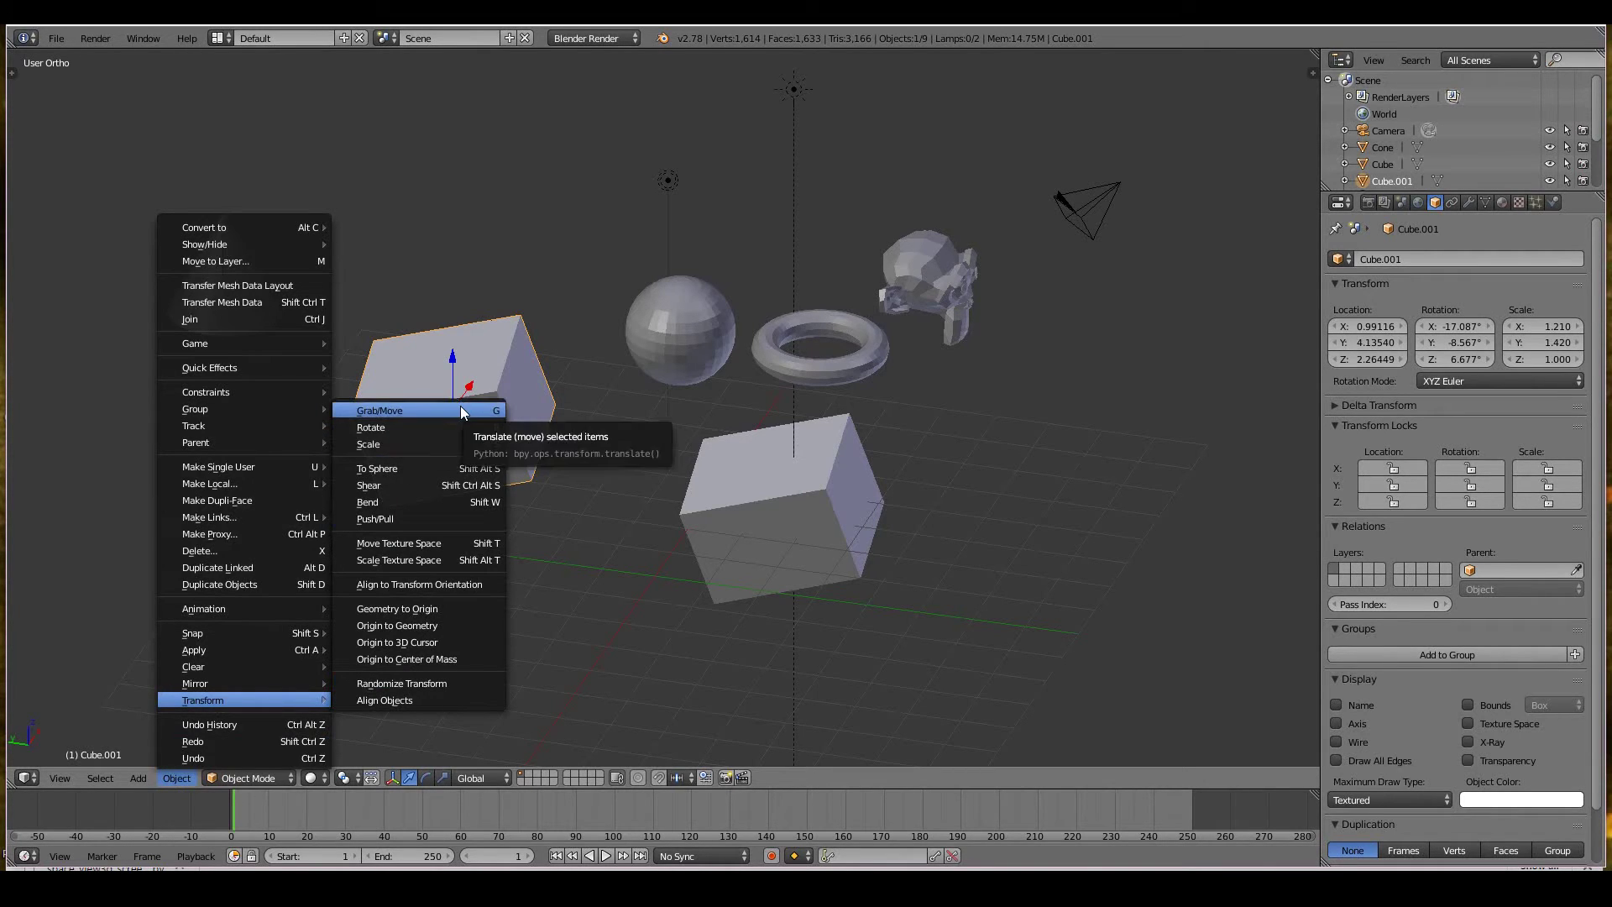
- Drop Cube.001 back unmoved, then browse the Object menu's Make Local and Make Links submenus
click(371, 411)
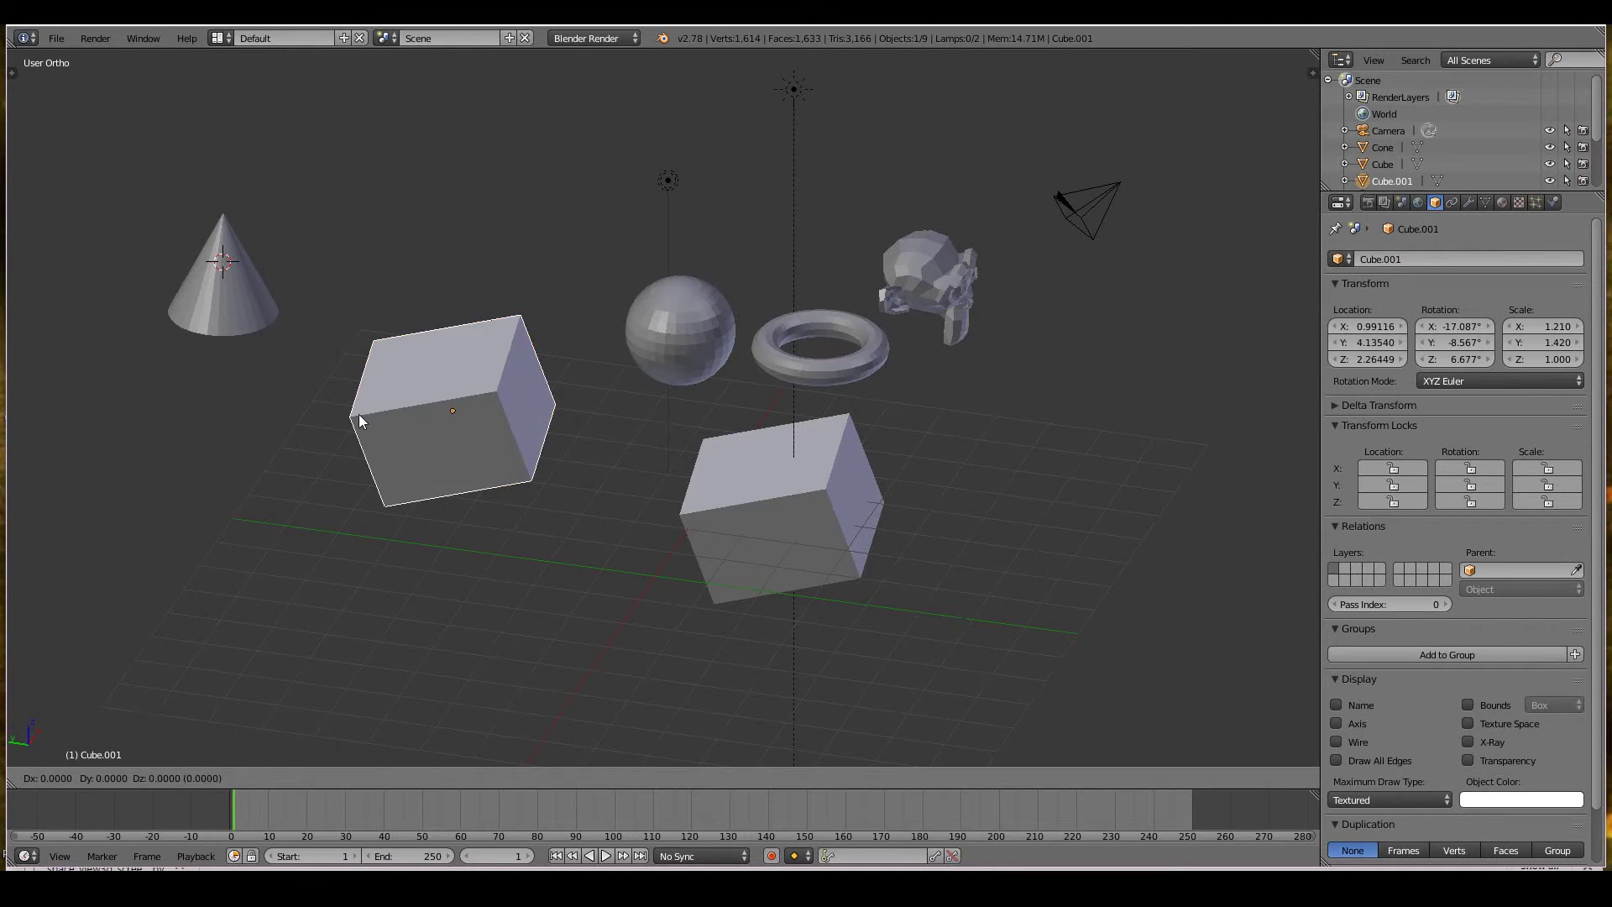
click(368, 441)
click(177, 777)
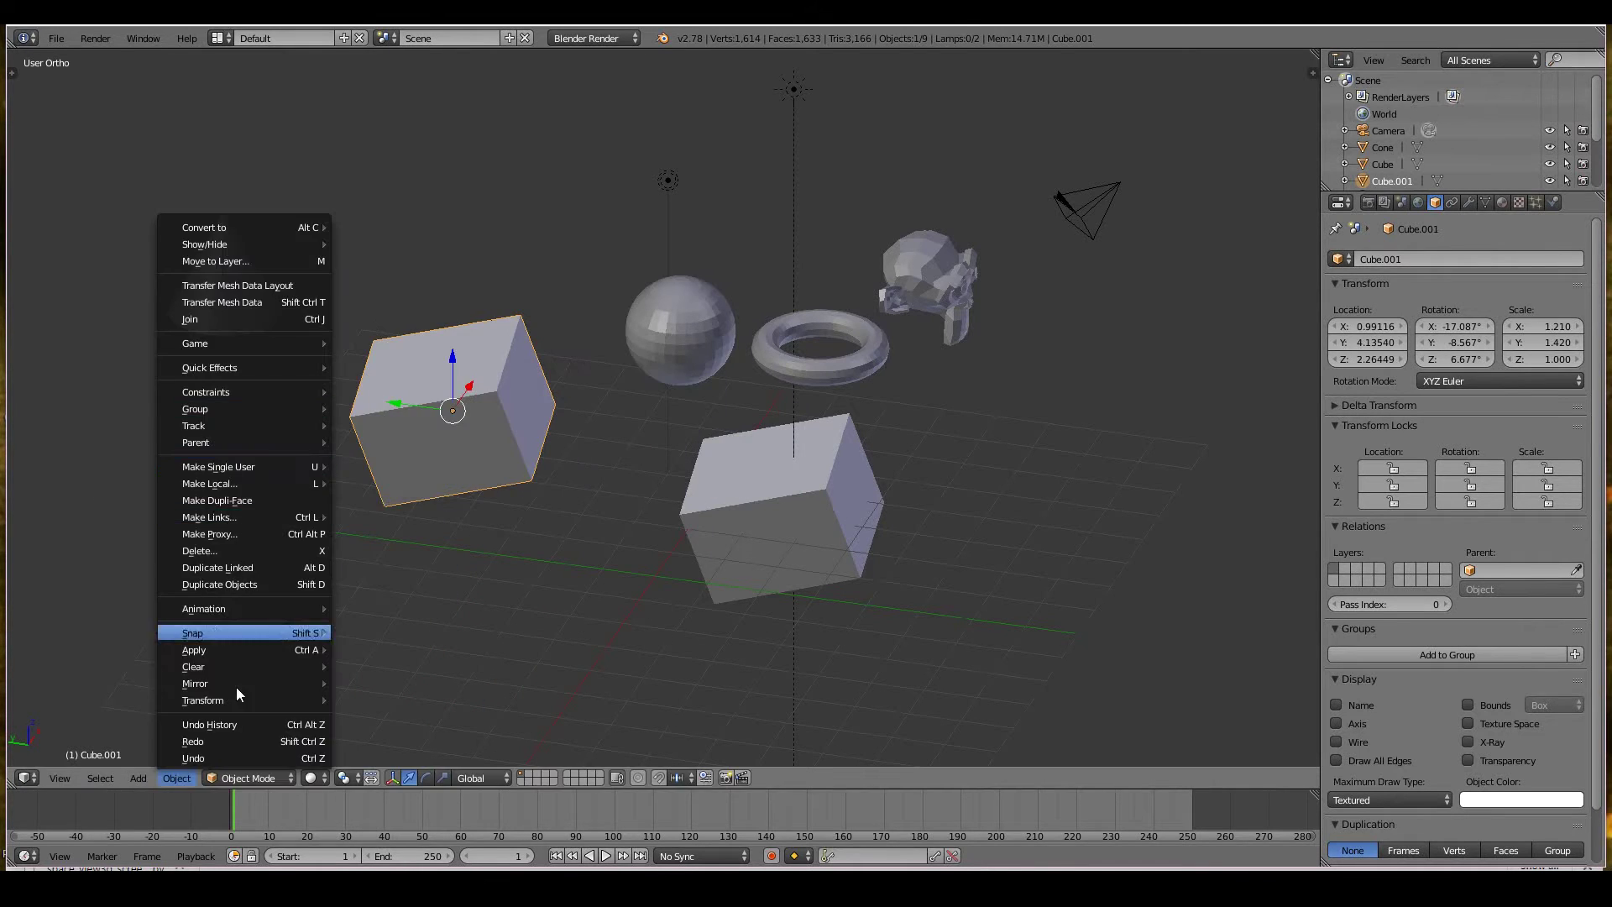
click(178, 779)
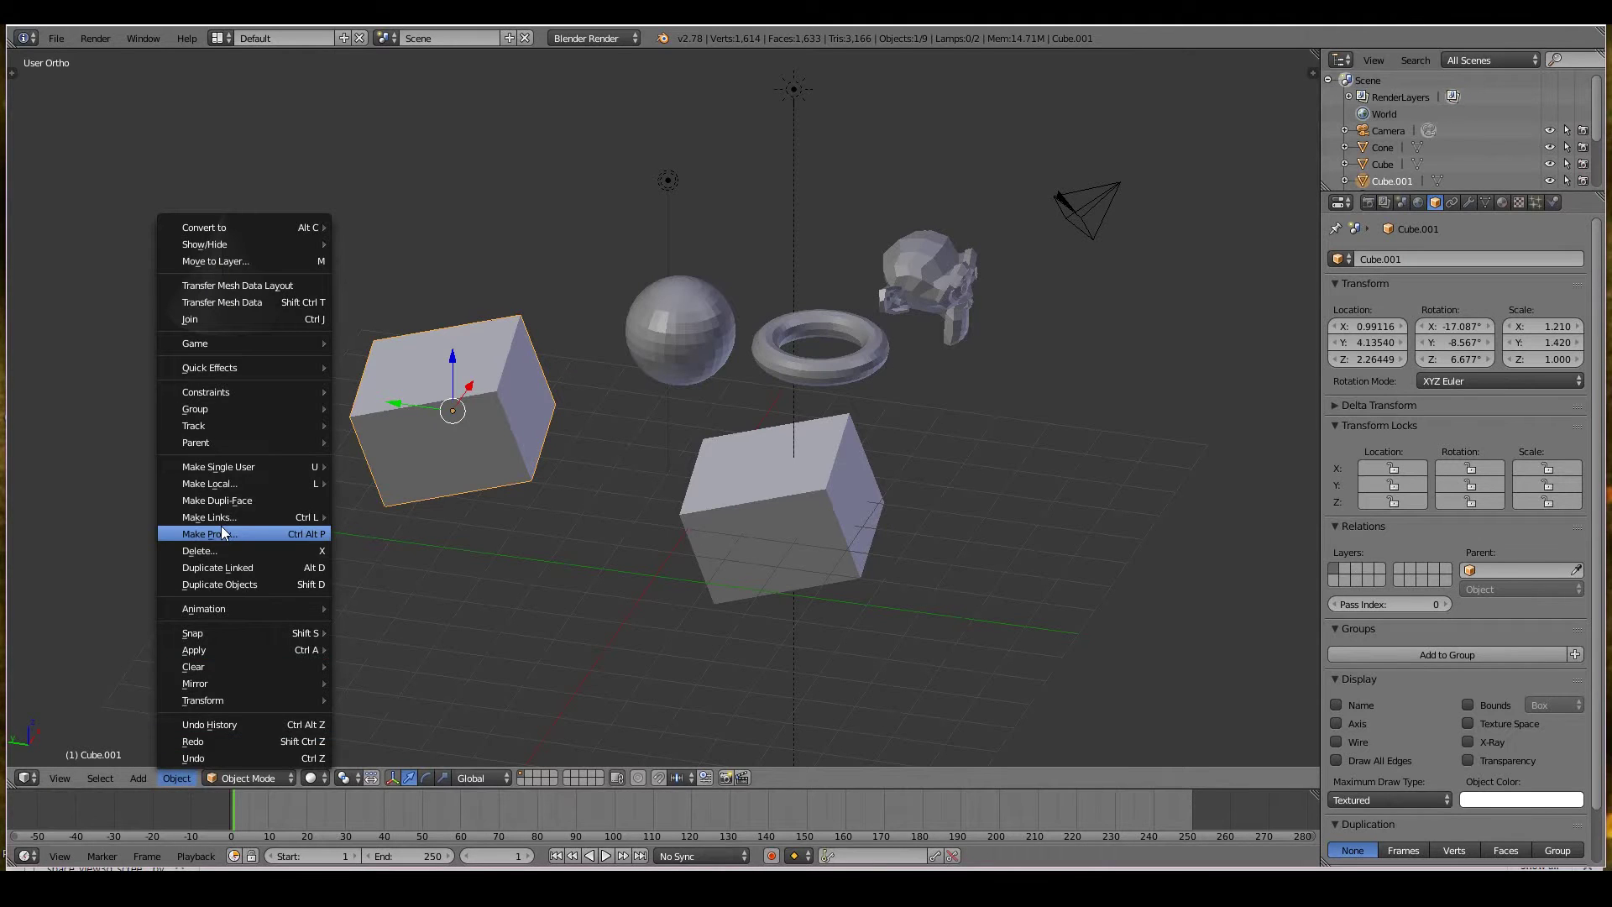
mouse_move(227, 491)
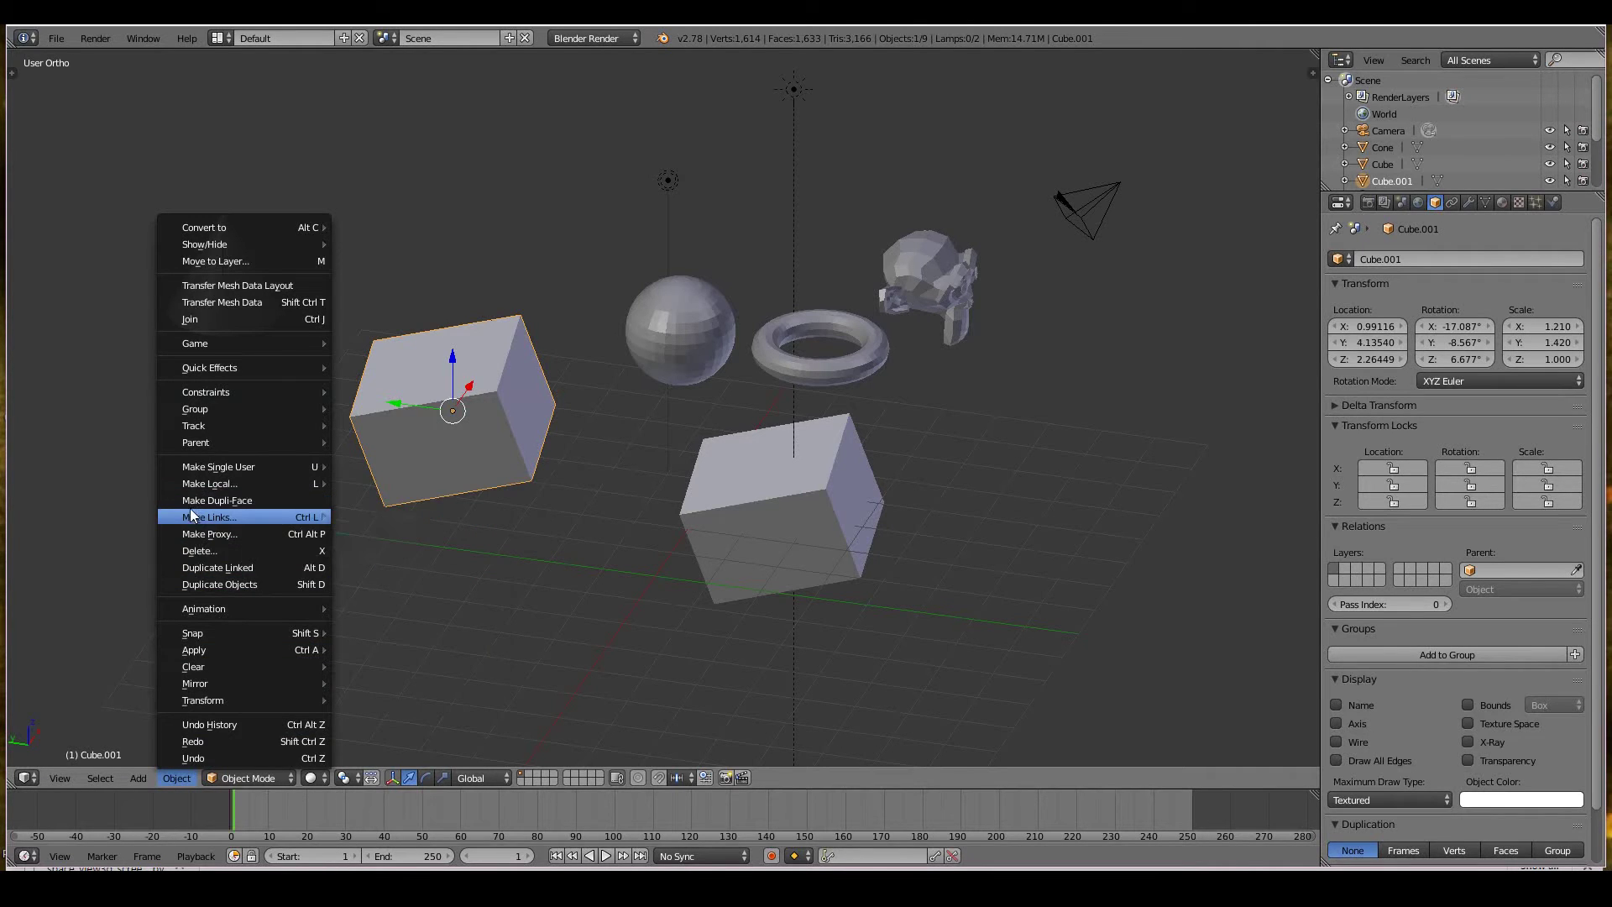
mouse_move(192, 516)
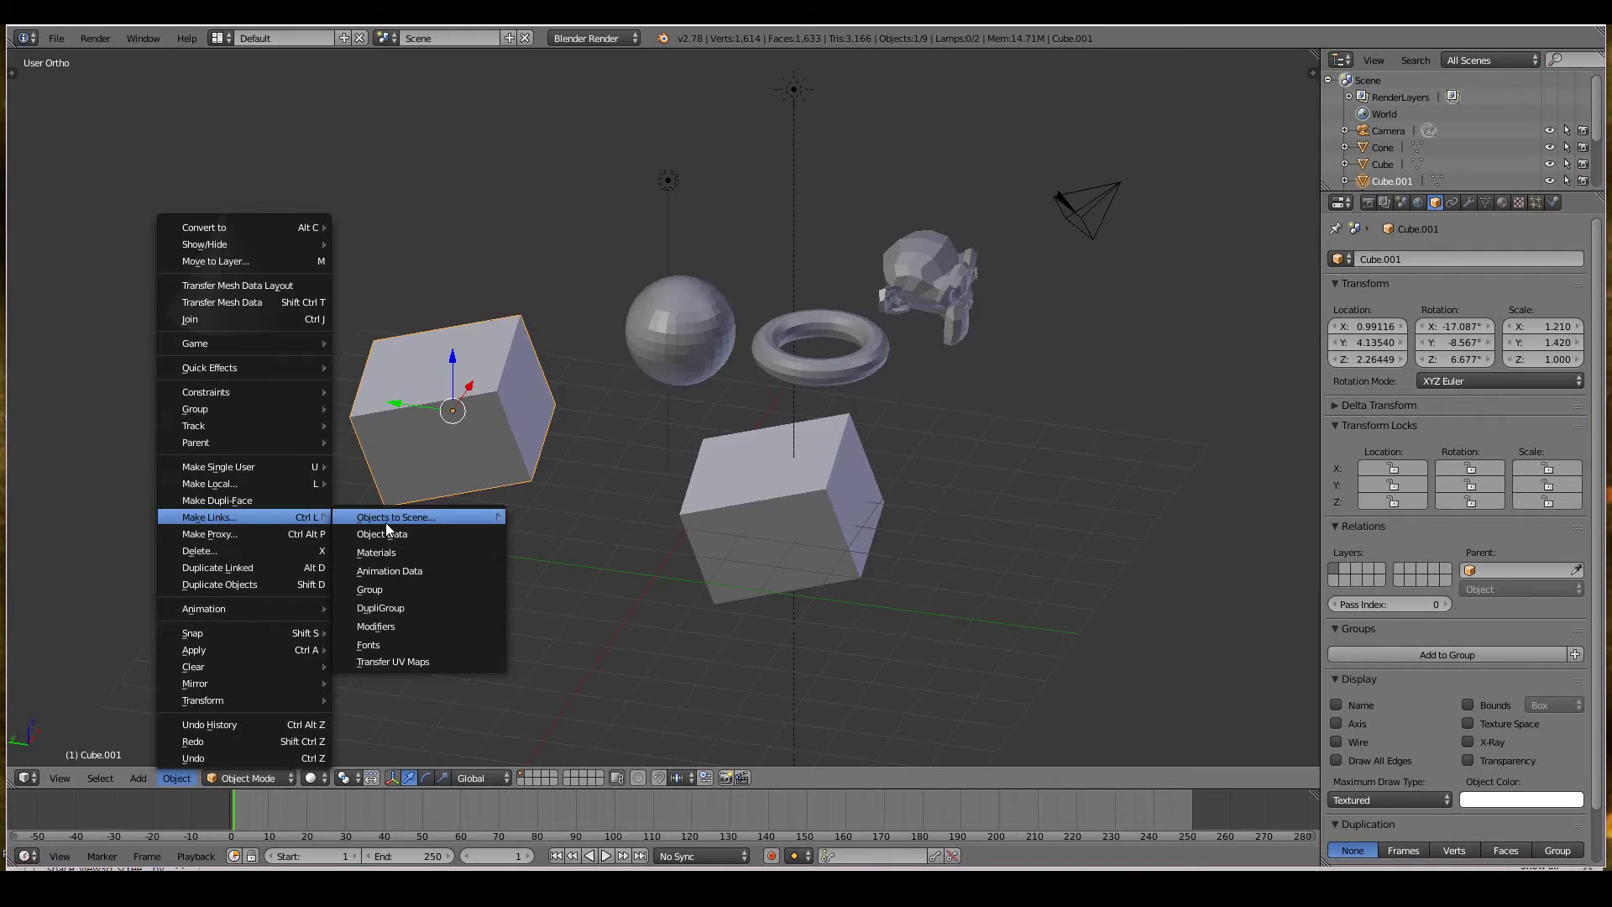
mouse_move(385, 522)
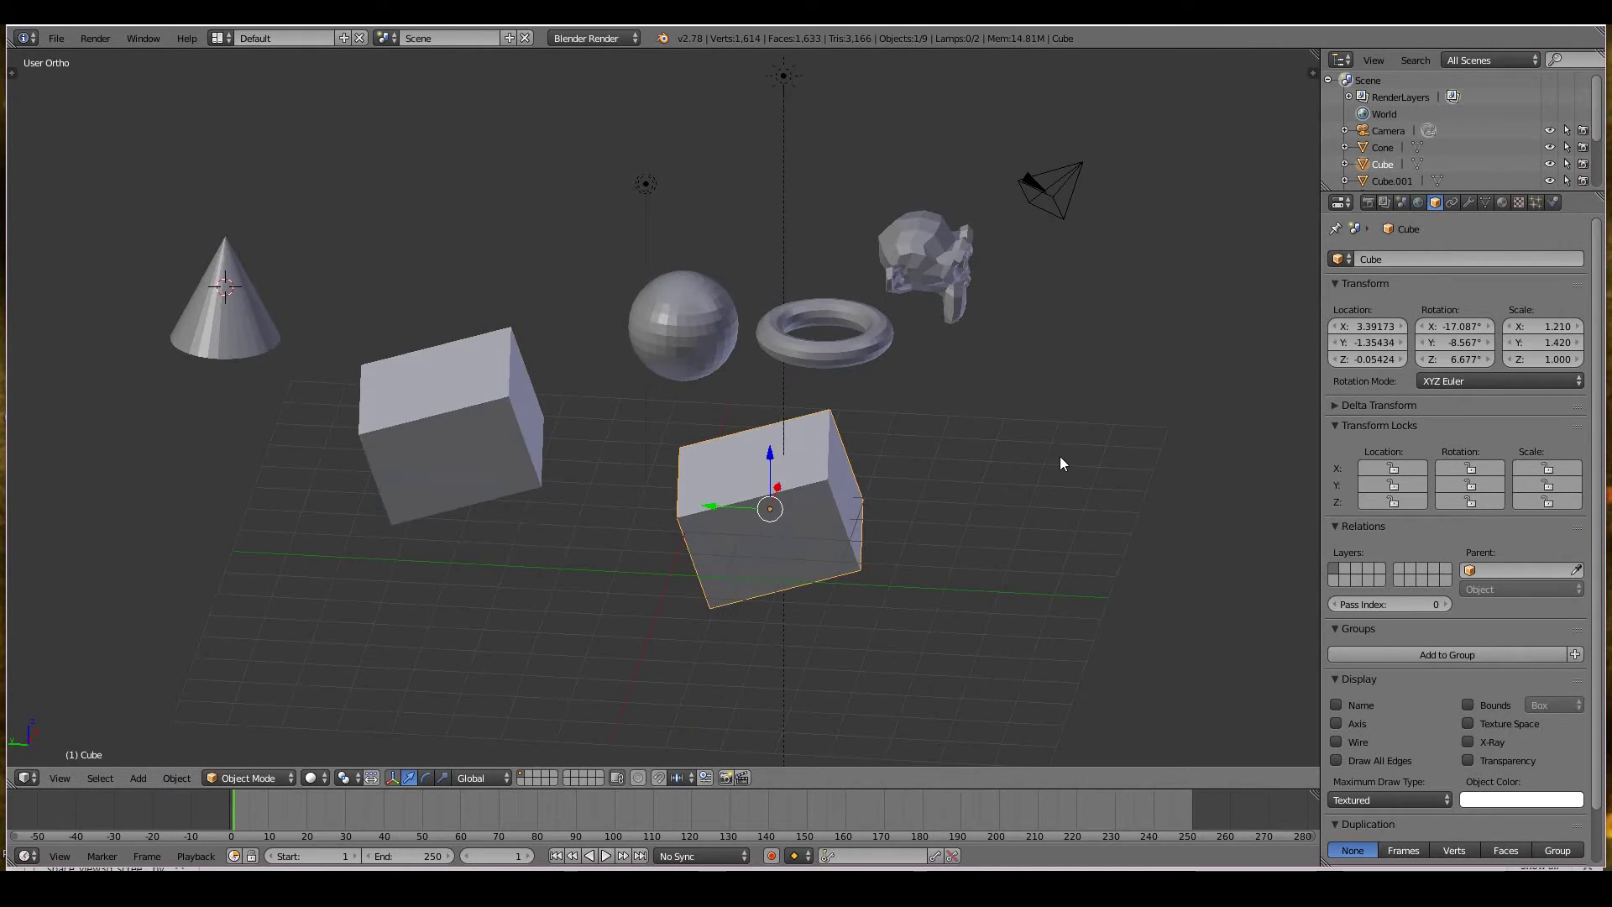
- Orbit the 3D view to a slightly new angle and bring up the operator search
middle_drag(818, 402, 886, 411)
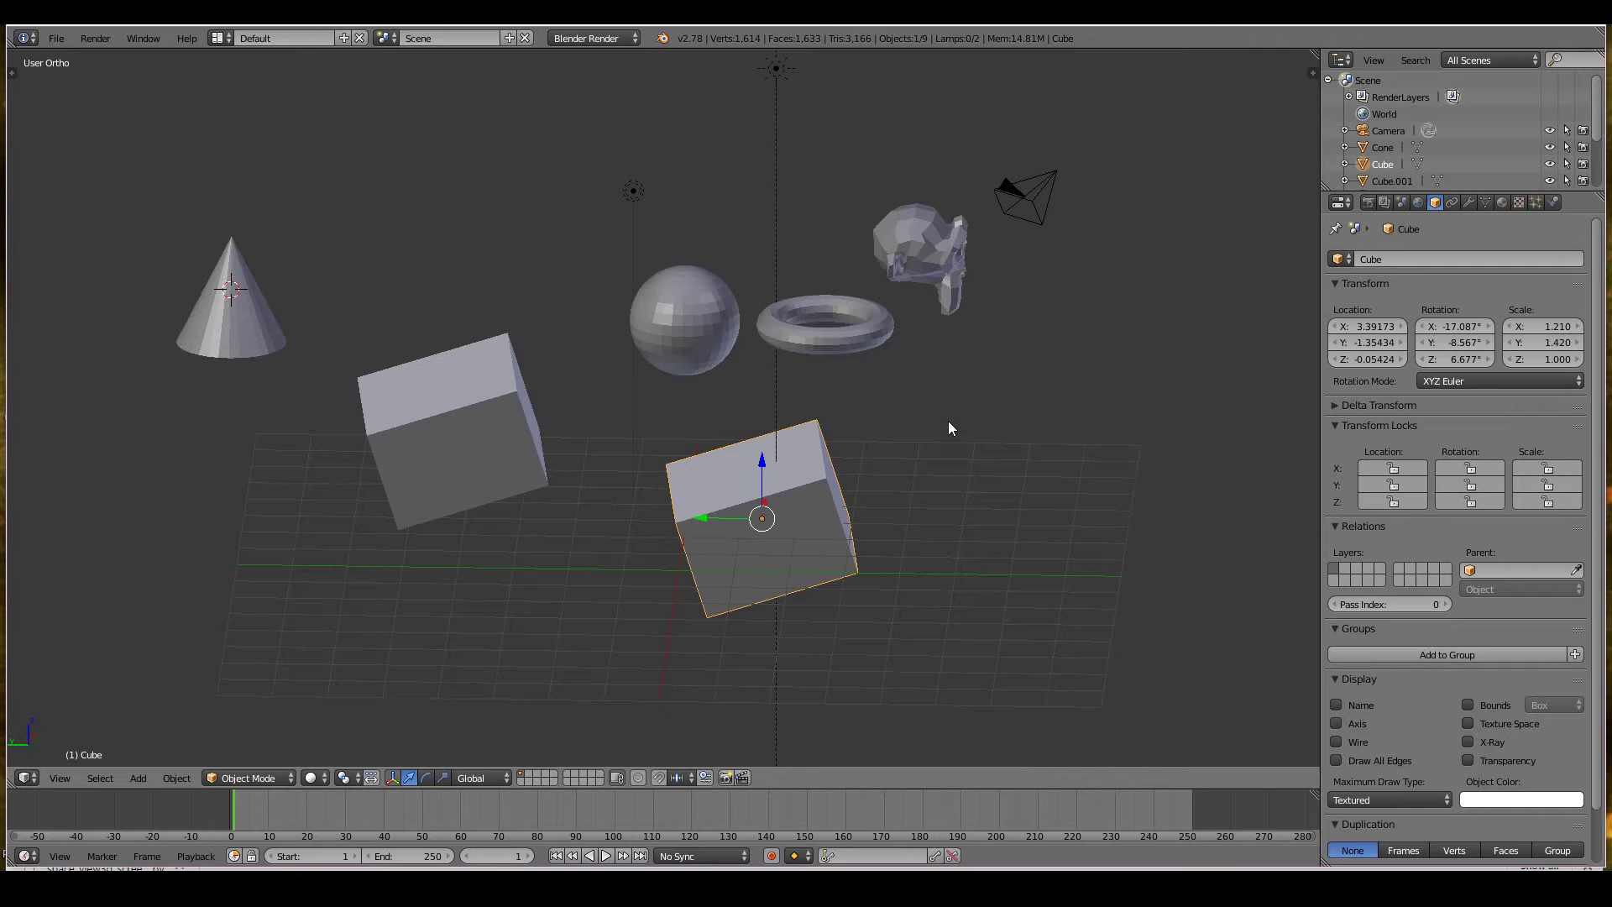
click(176, 778)
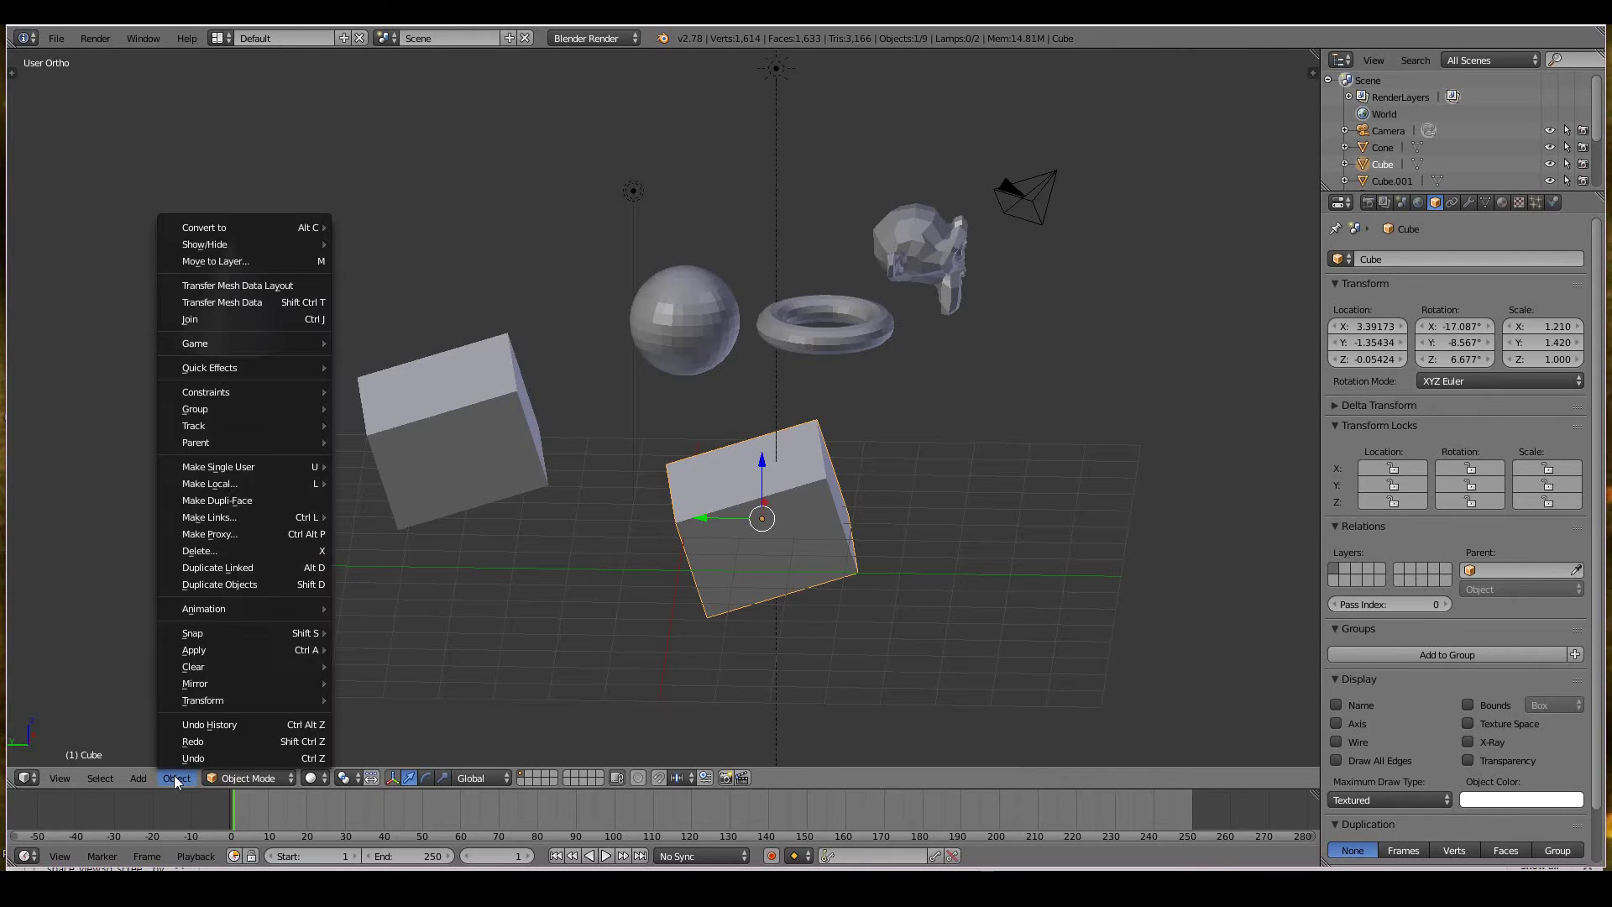
mouse_move(124, 776)
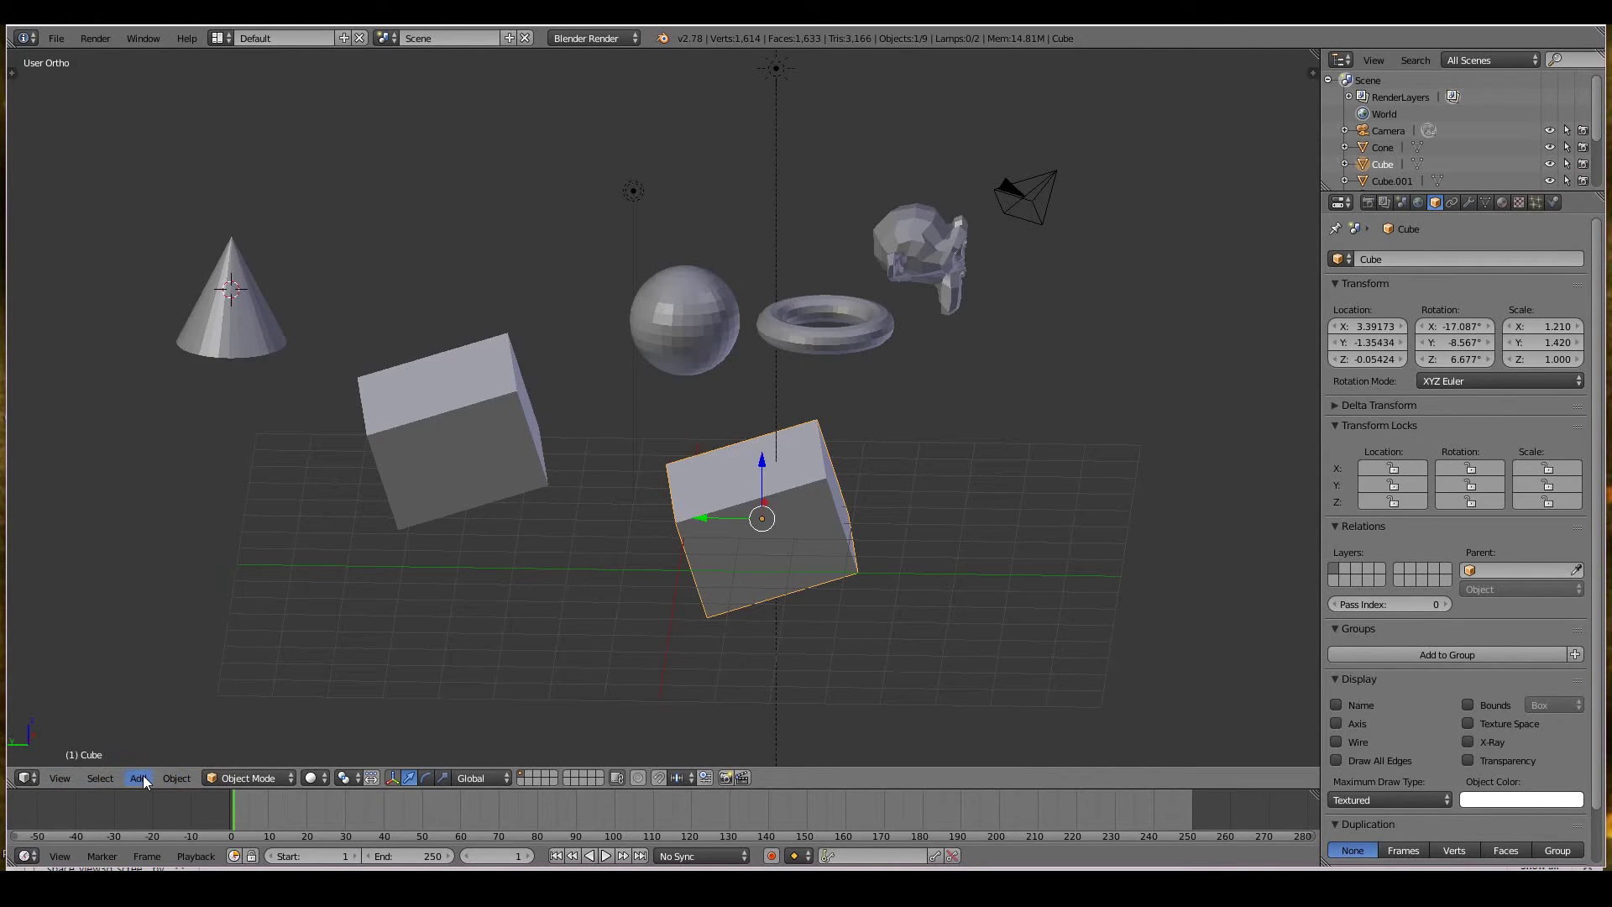
middle_drag(1091, 424, 1056, 410)
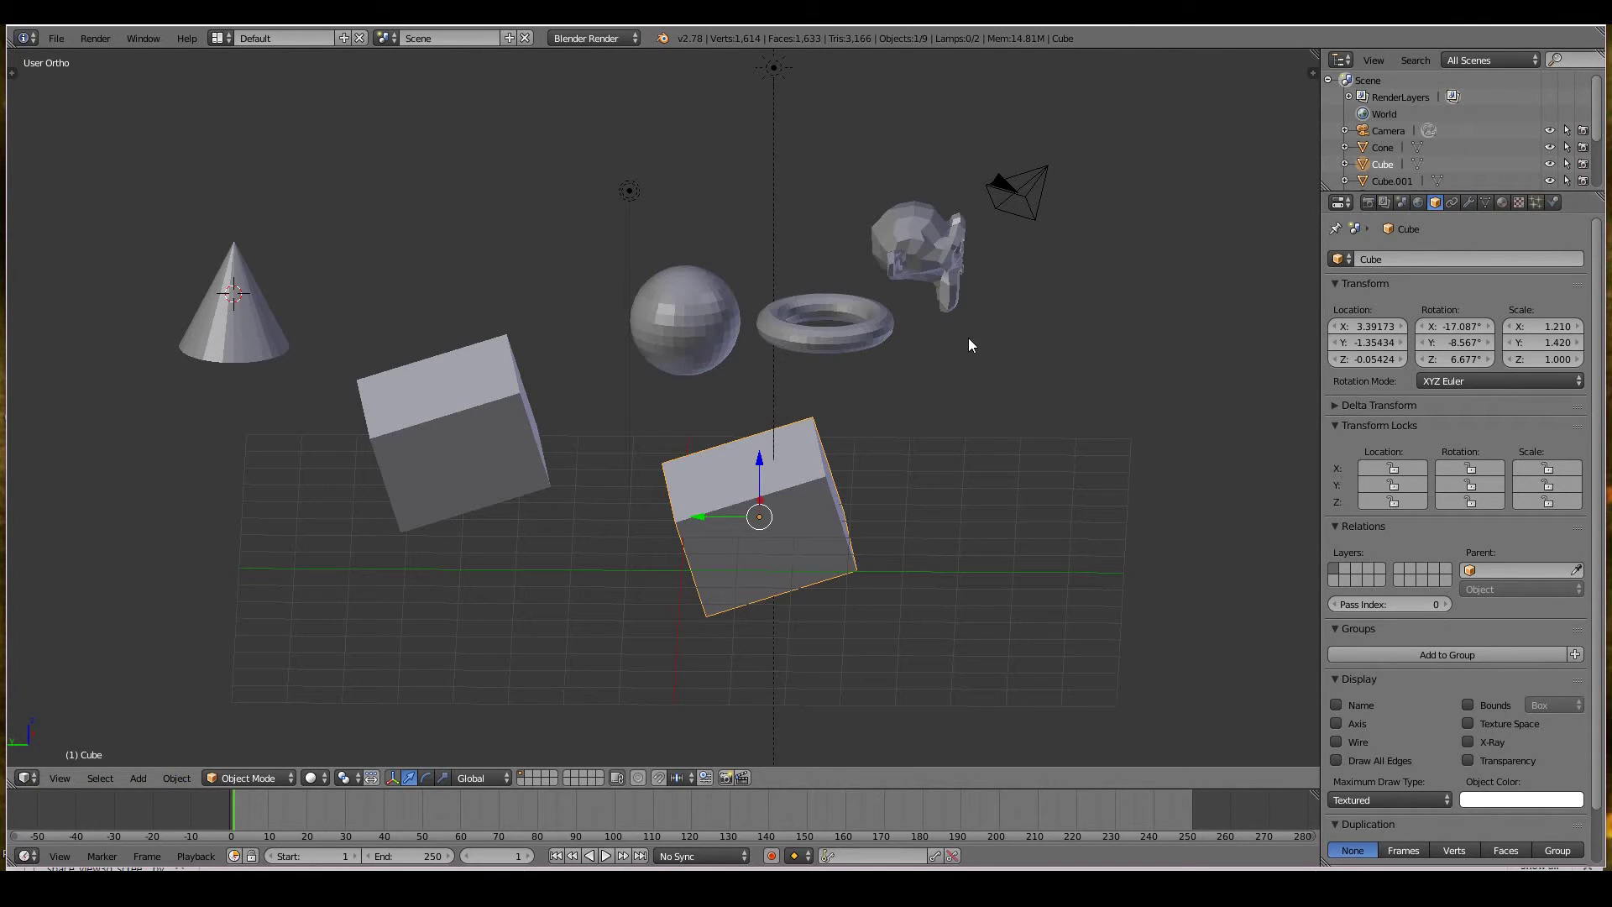
key(space)
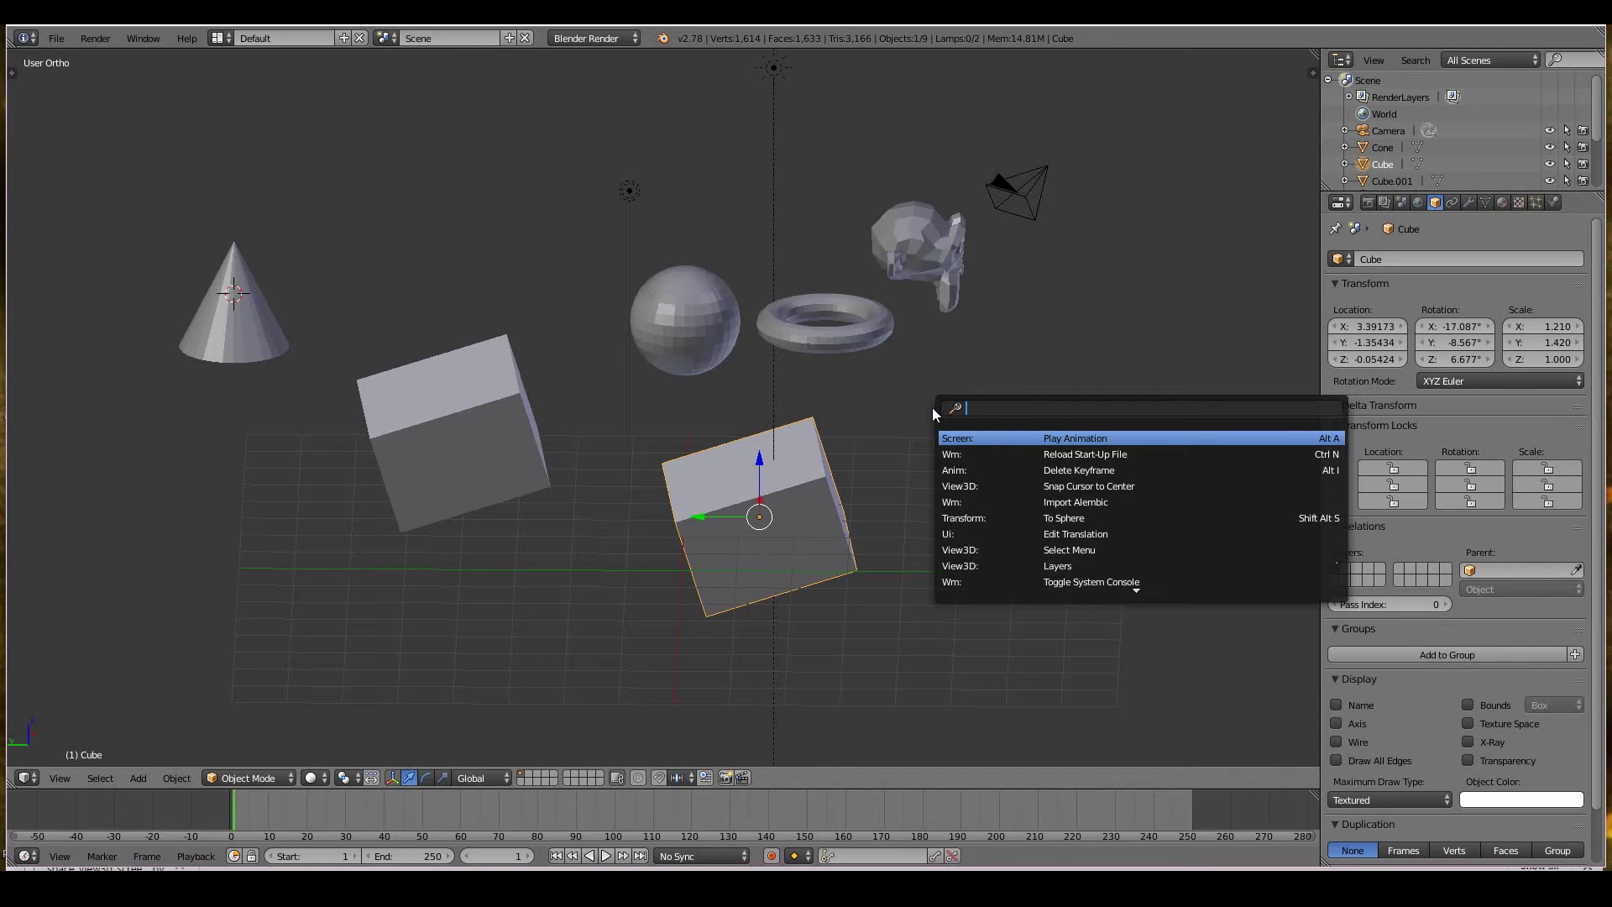
- Search 'delete' and remove the centre cube, named Cube, confirming the deletion
text(delete)
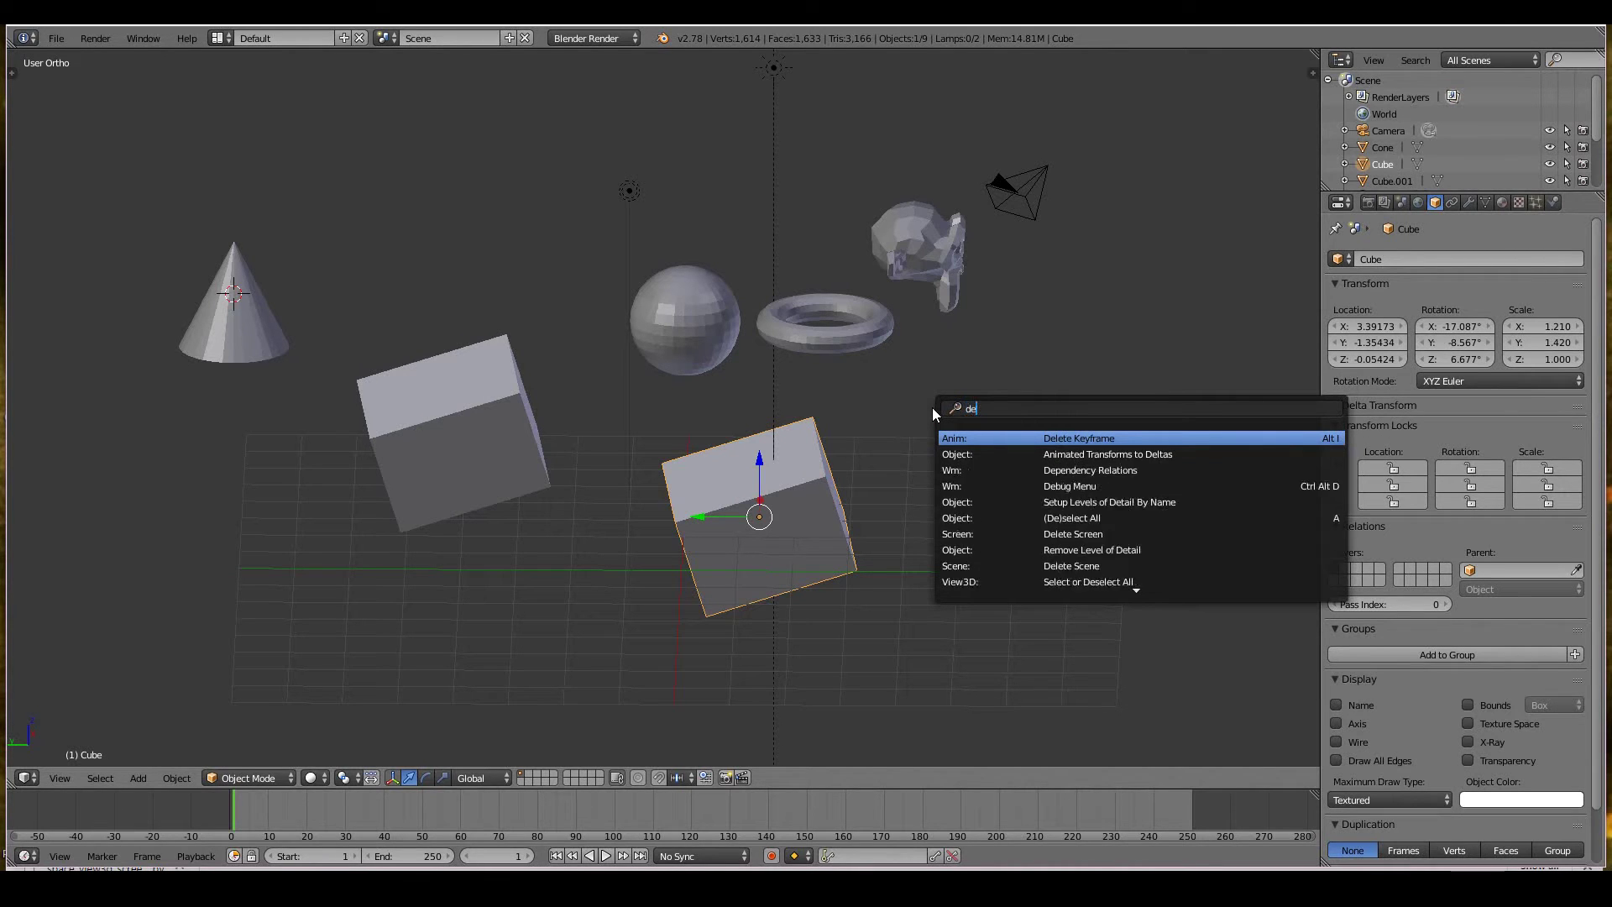
key(Down)
key(Down)
key(Down)
key(Down)
key(Down)
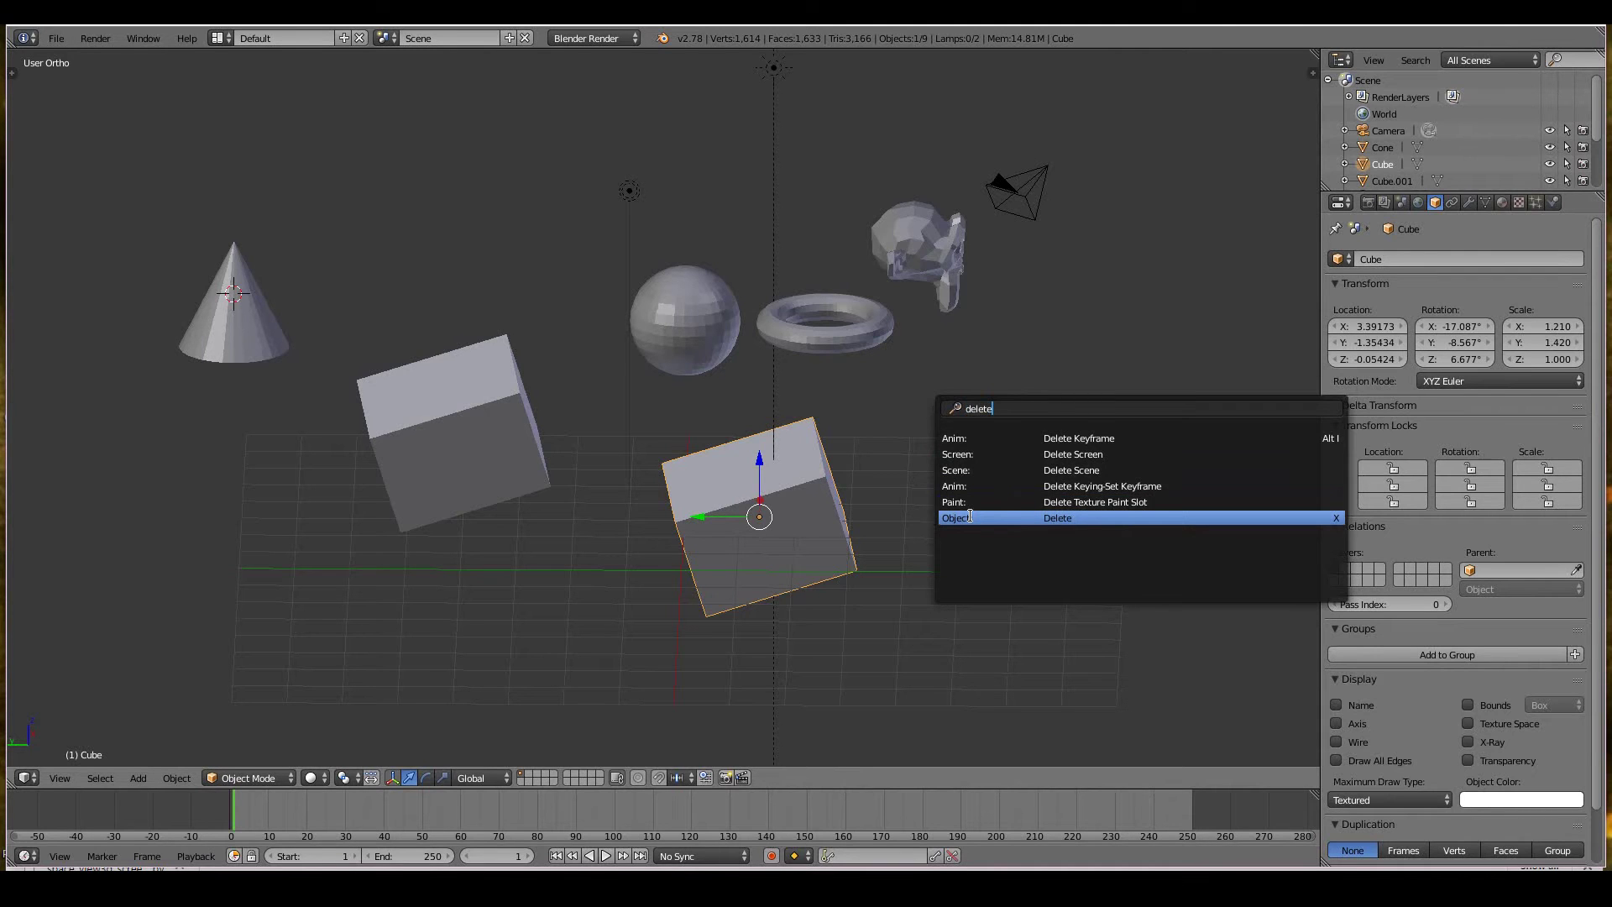
click(1062, 517)
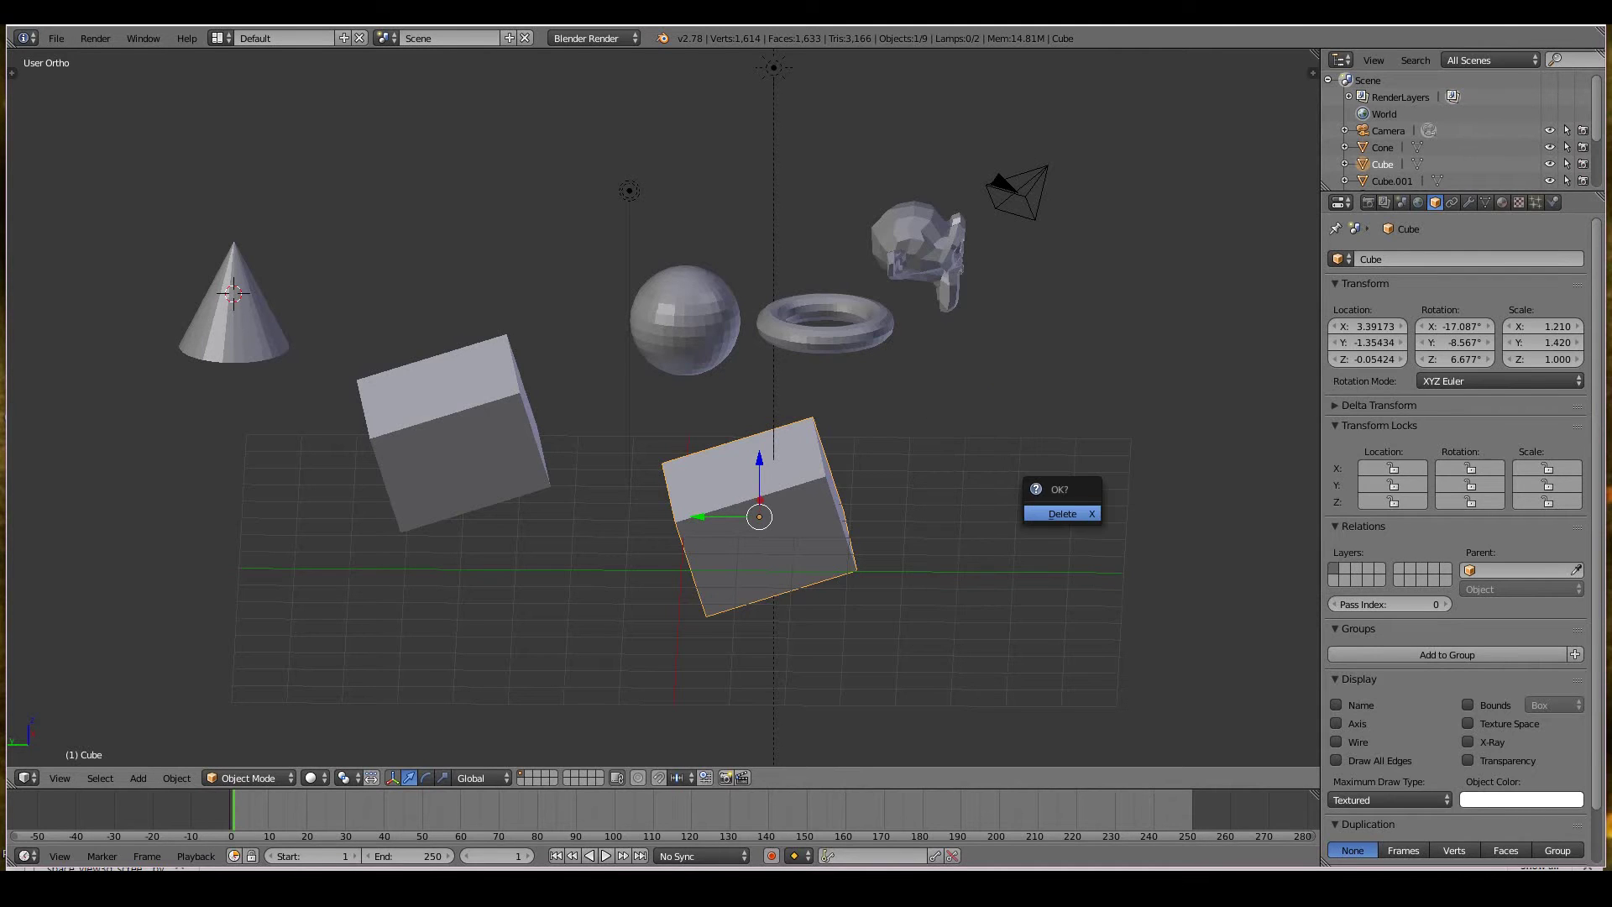
click(1064, 514)
- Duplicate Cube.001 through the 'duplicat' search and place the copy on the grid to the right
right_click(388, 480)
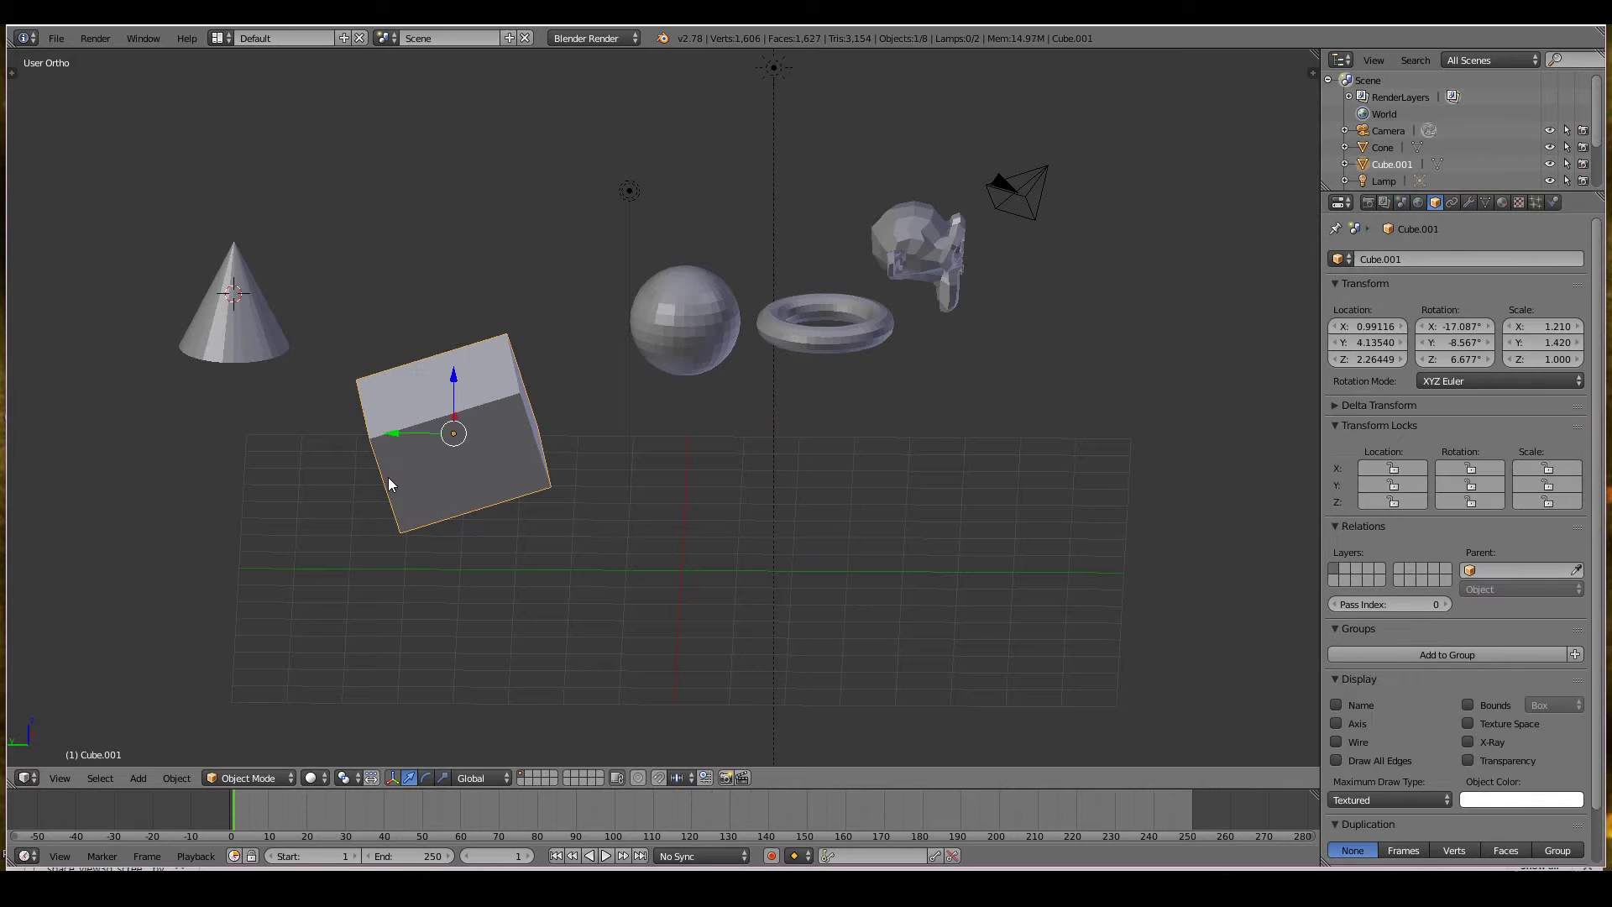
key(space)
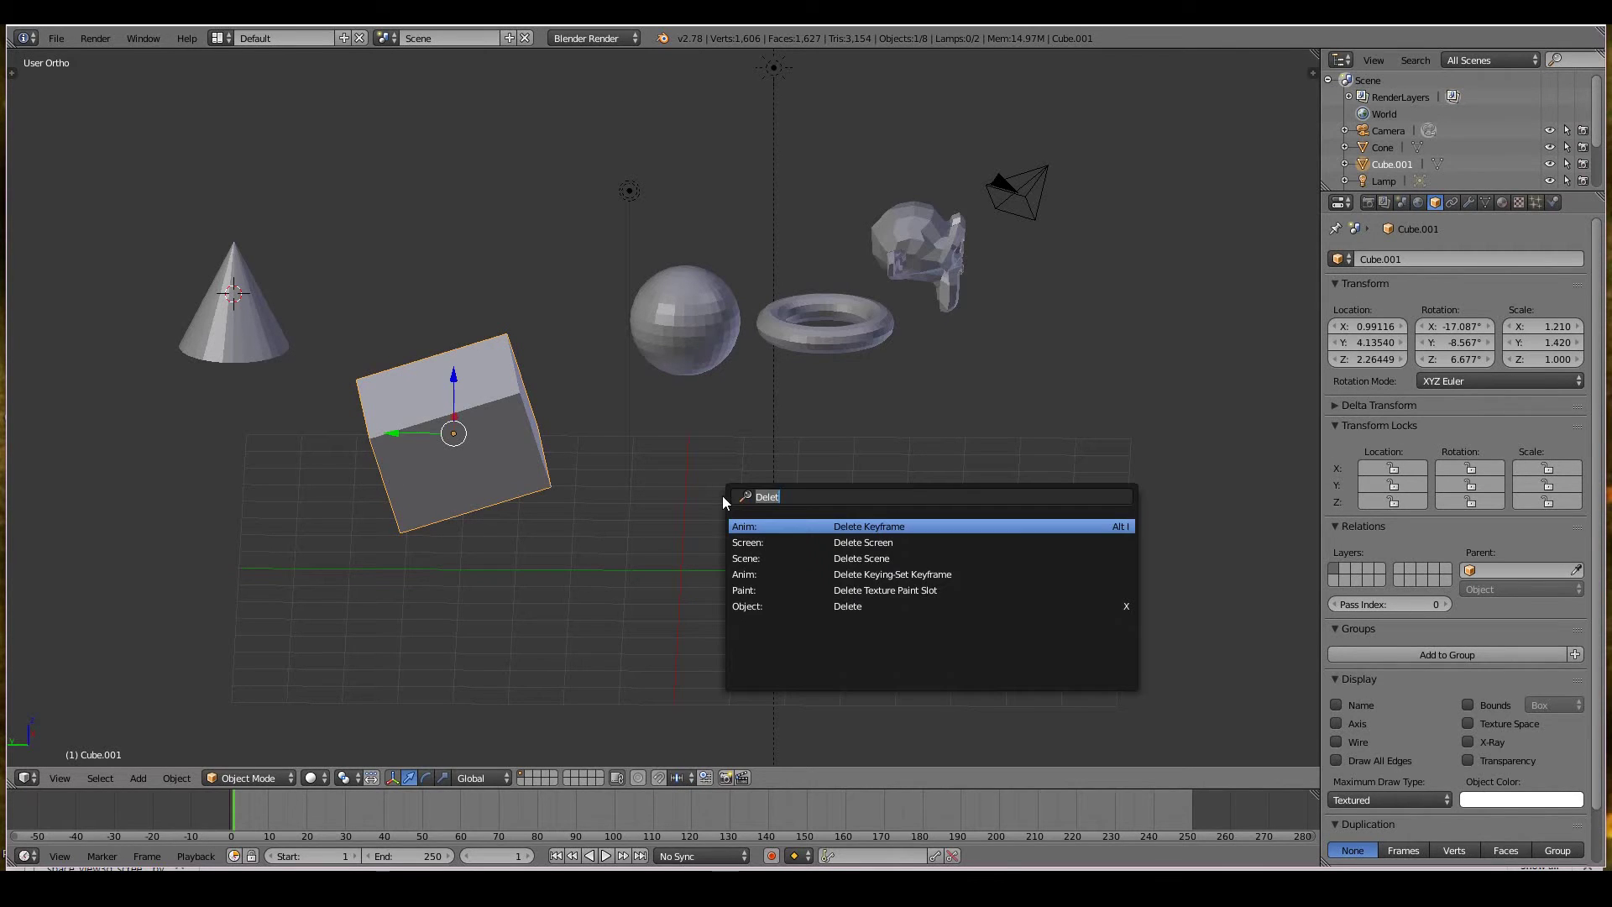
text(duplicat)
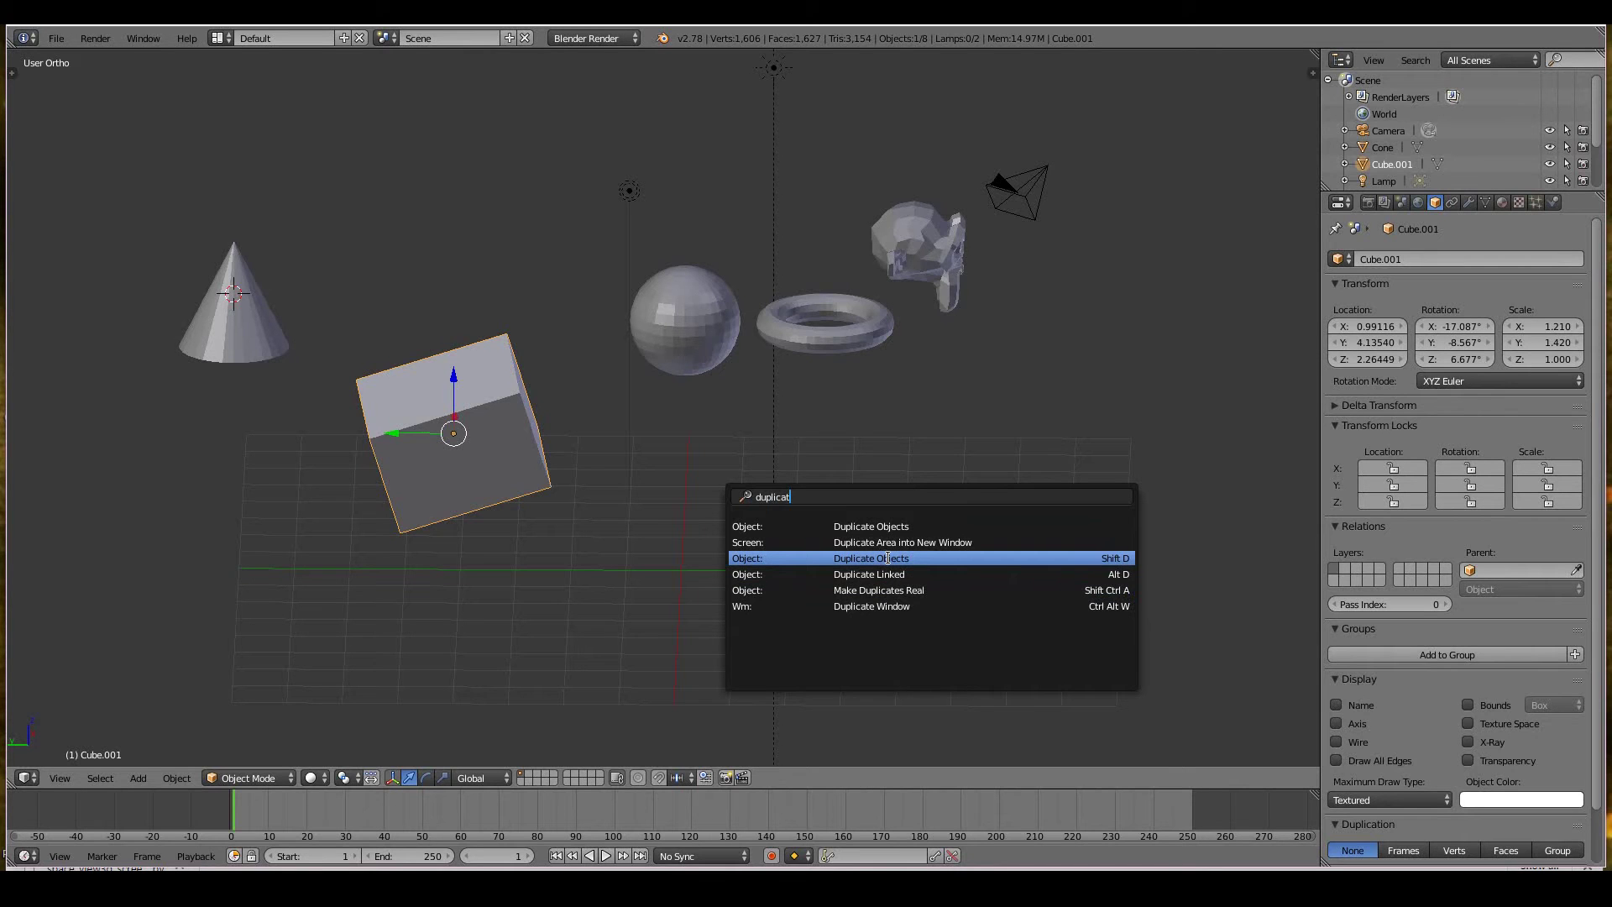
click(888, 558)
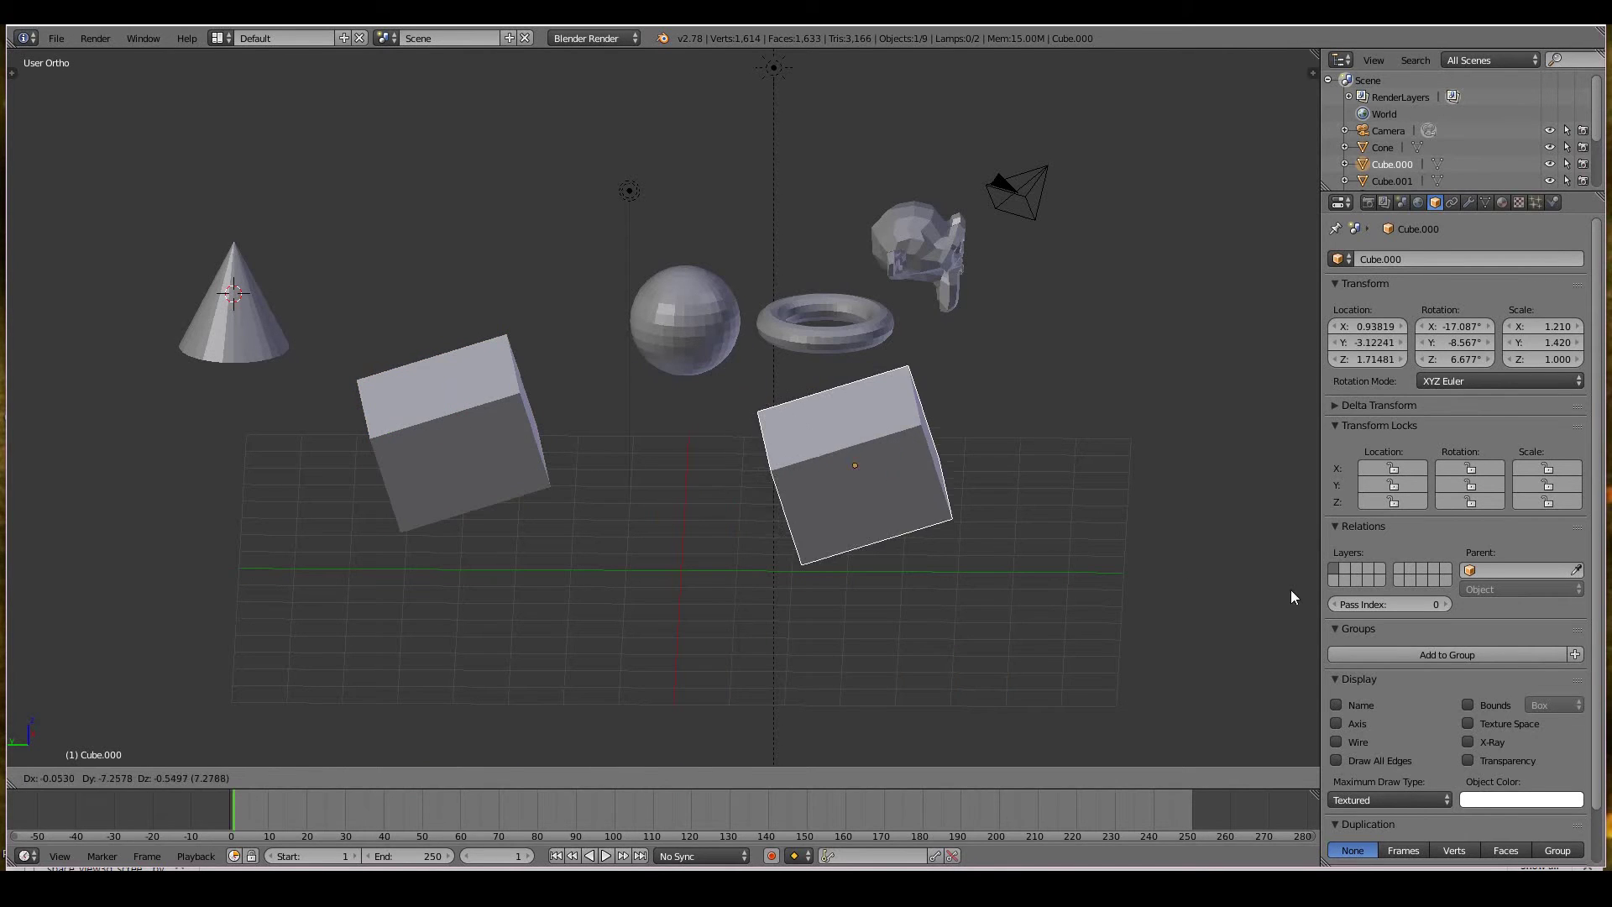
click(1276, 614)
middle_drag(738, 625, 739, 625)
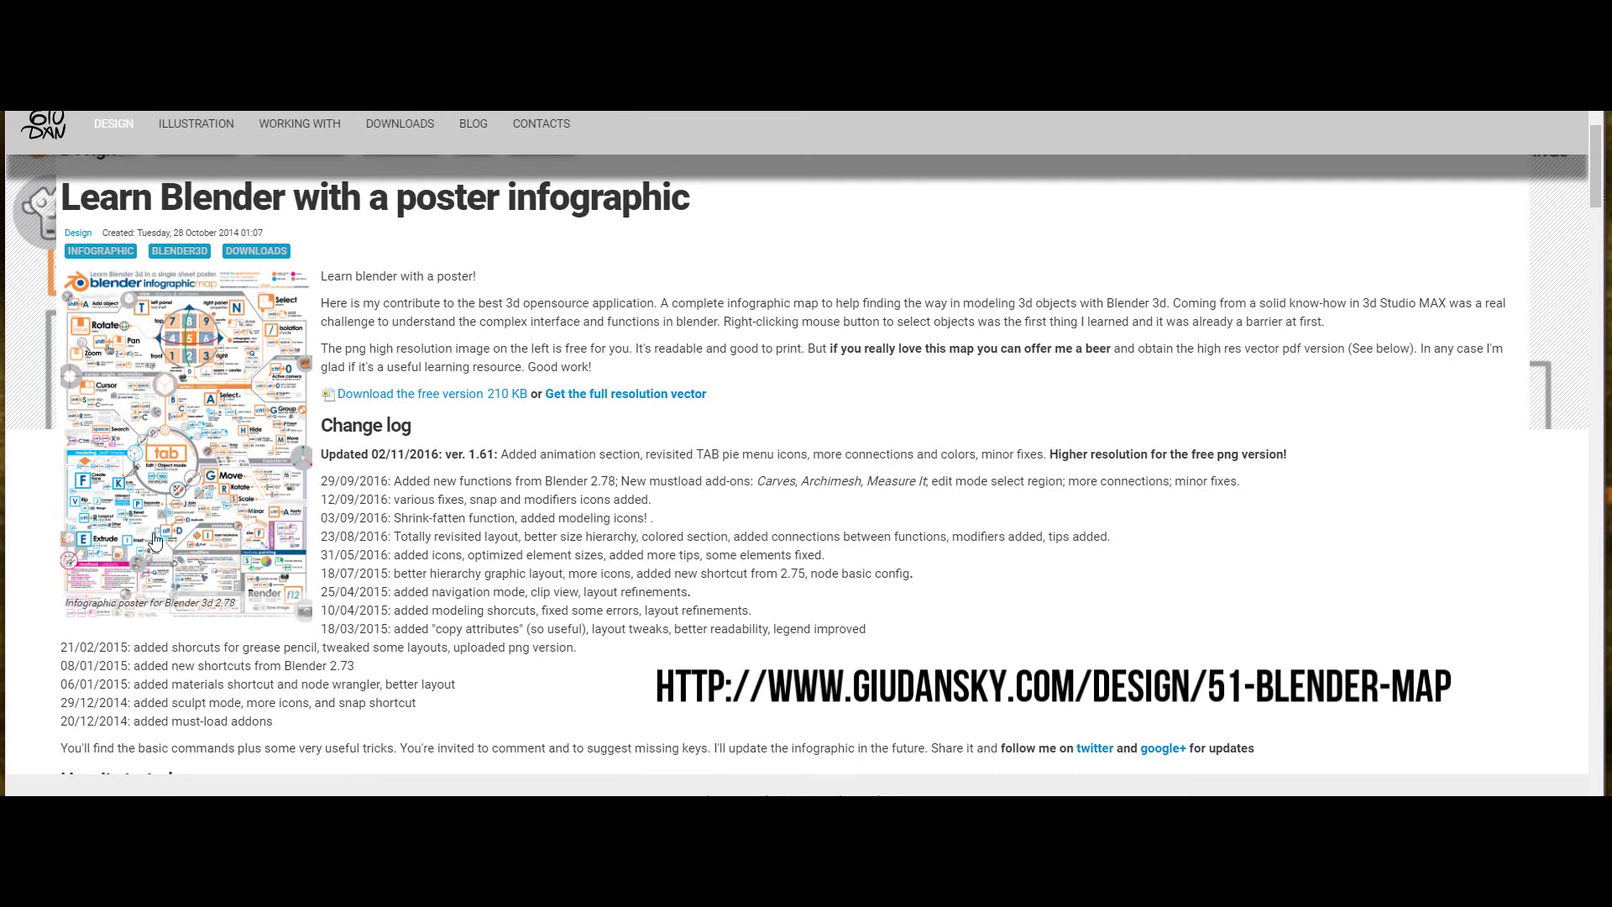
- Enlarge the infographic thumbnail and open the poster image in its own tab
click(180, 380)
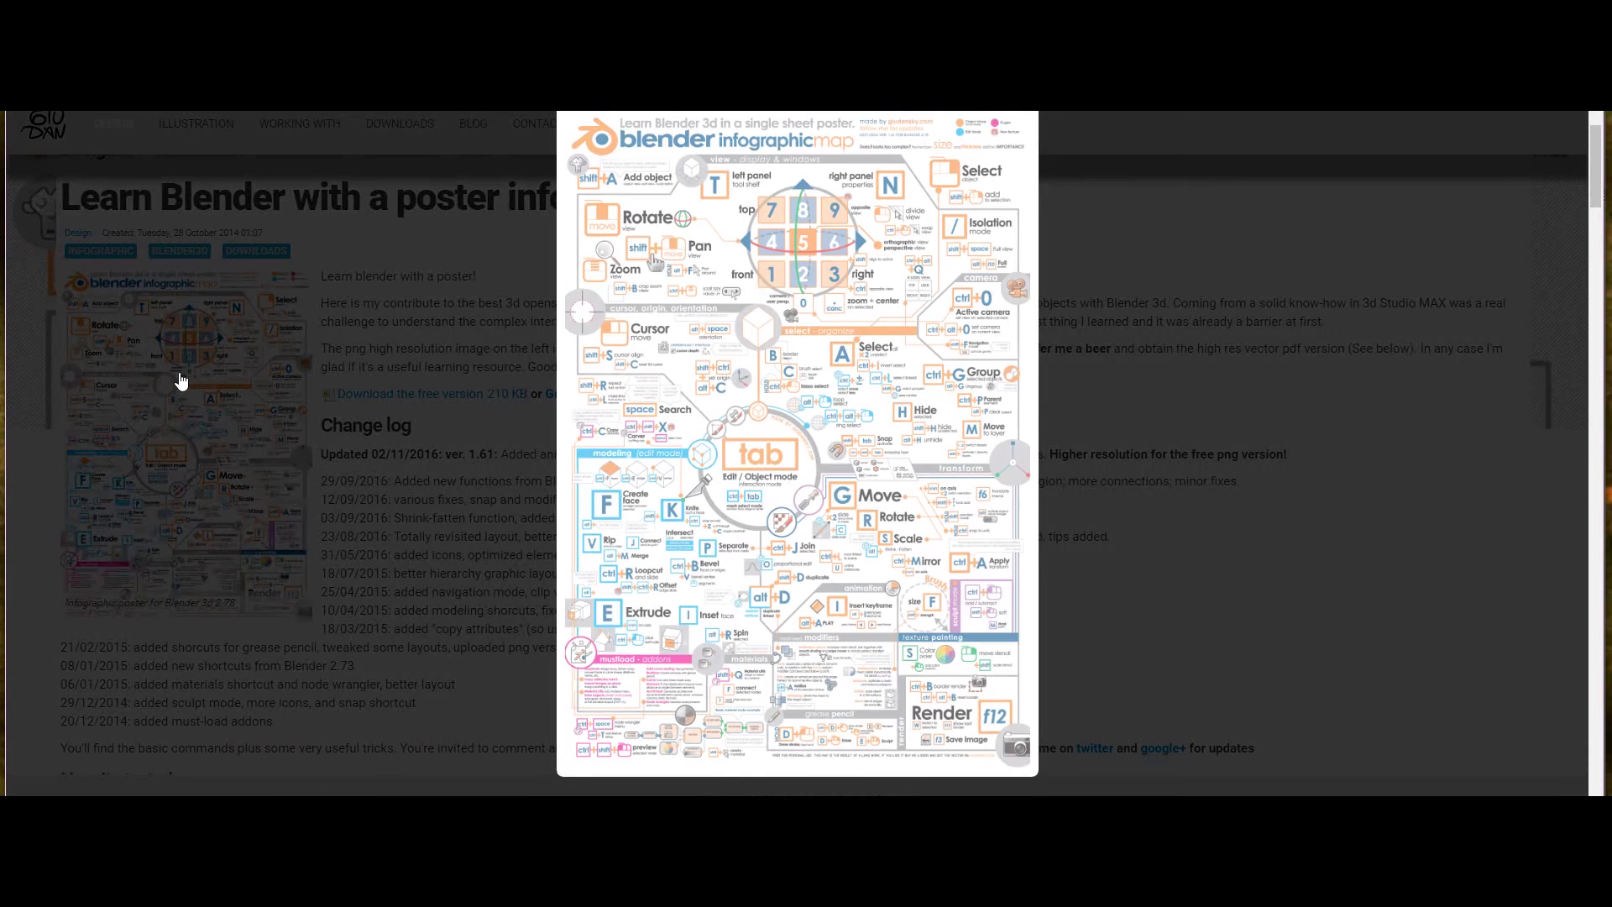
right_click(774, 280)
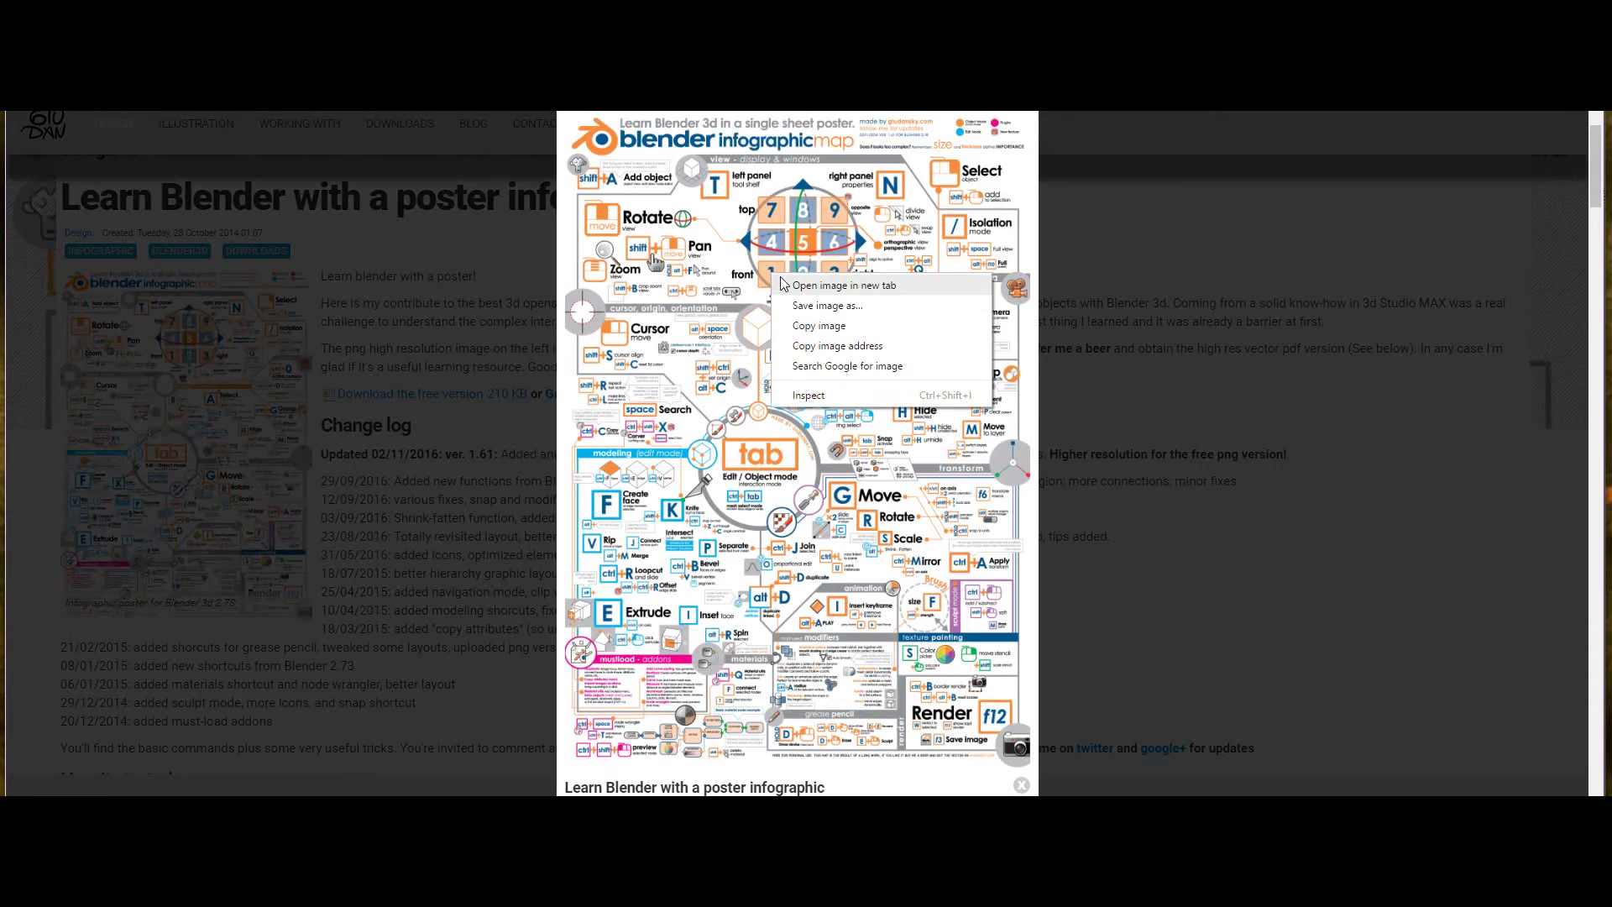
click(794, 290)
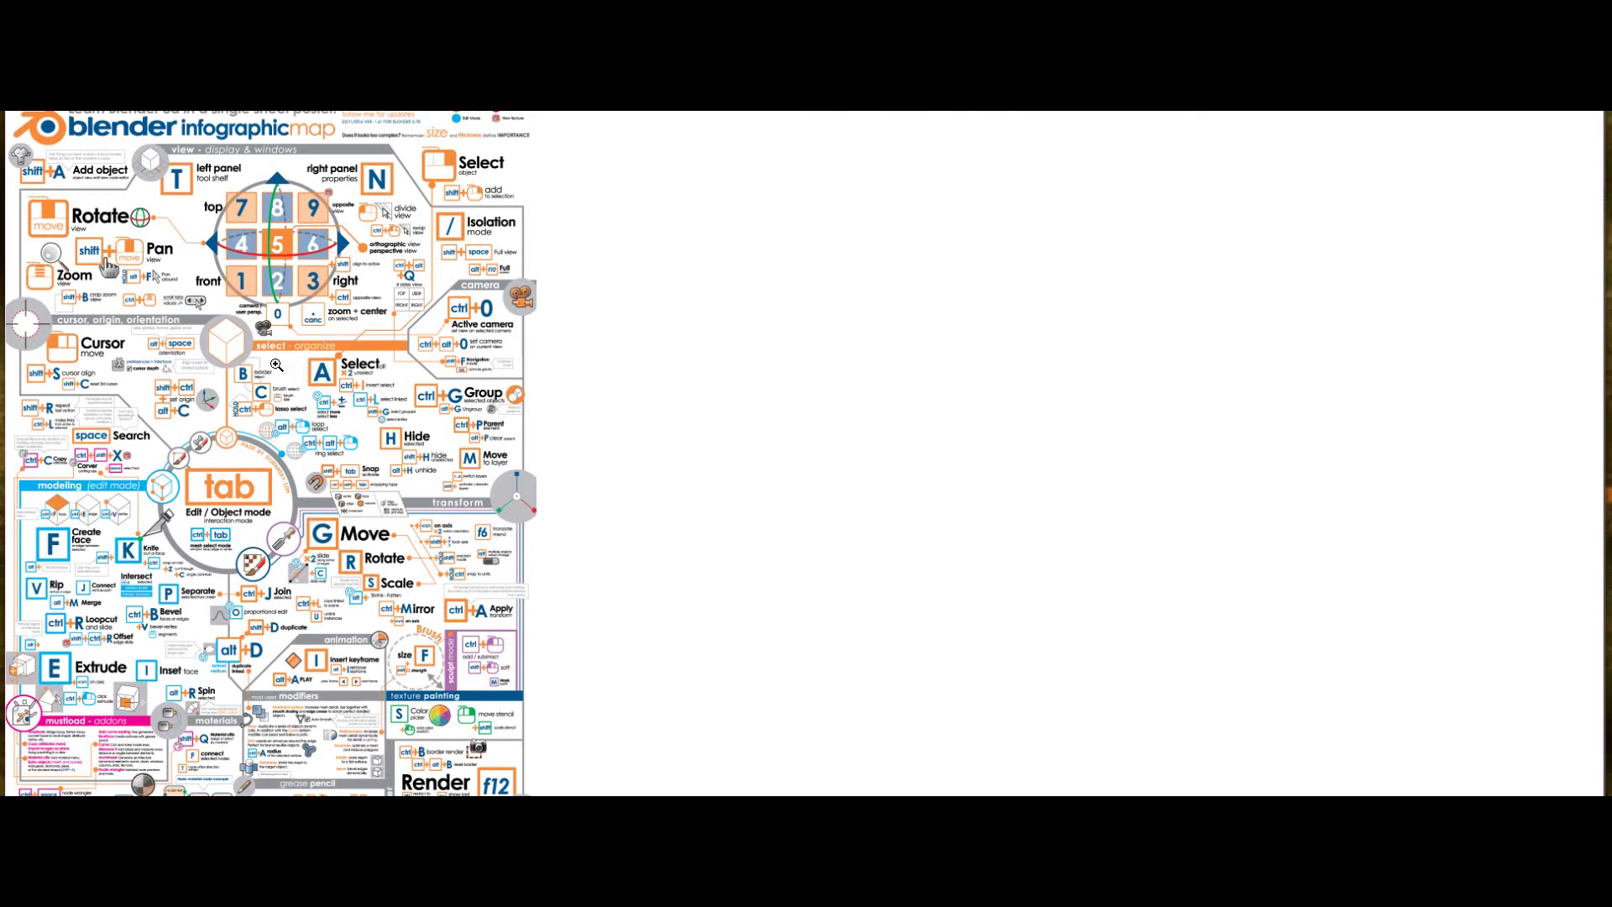
- Zoom the poster to full resolution and scroll through its shortcut sections
click(276, 365)
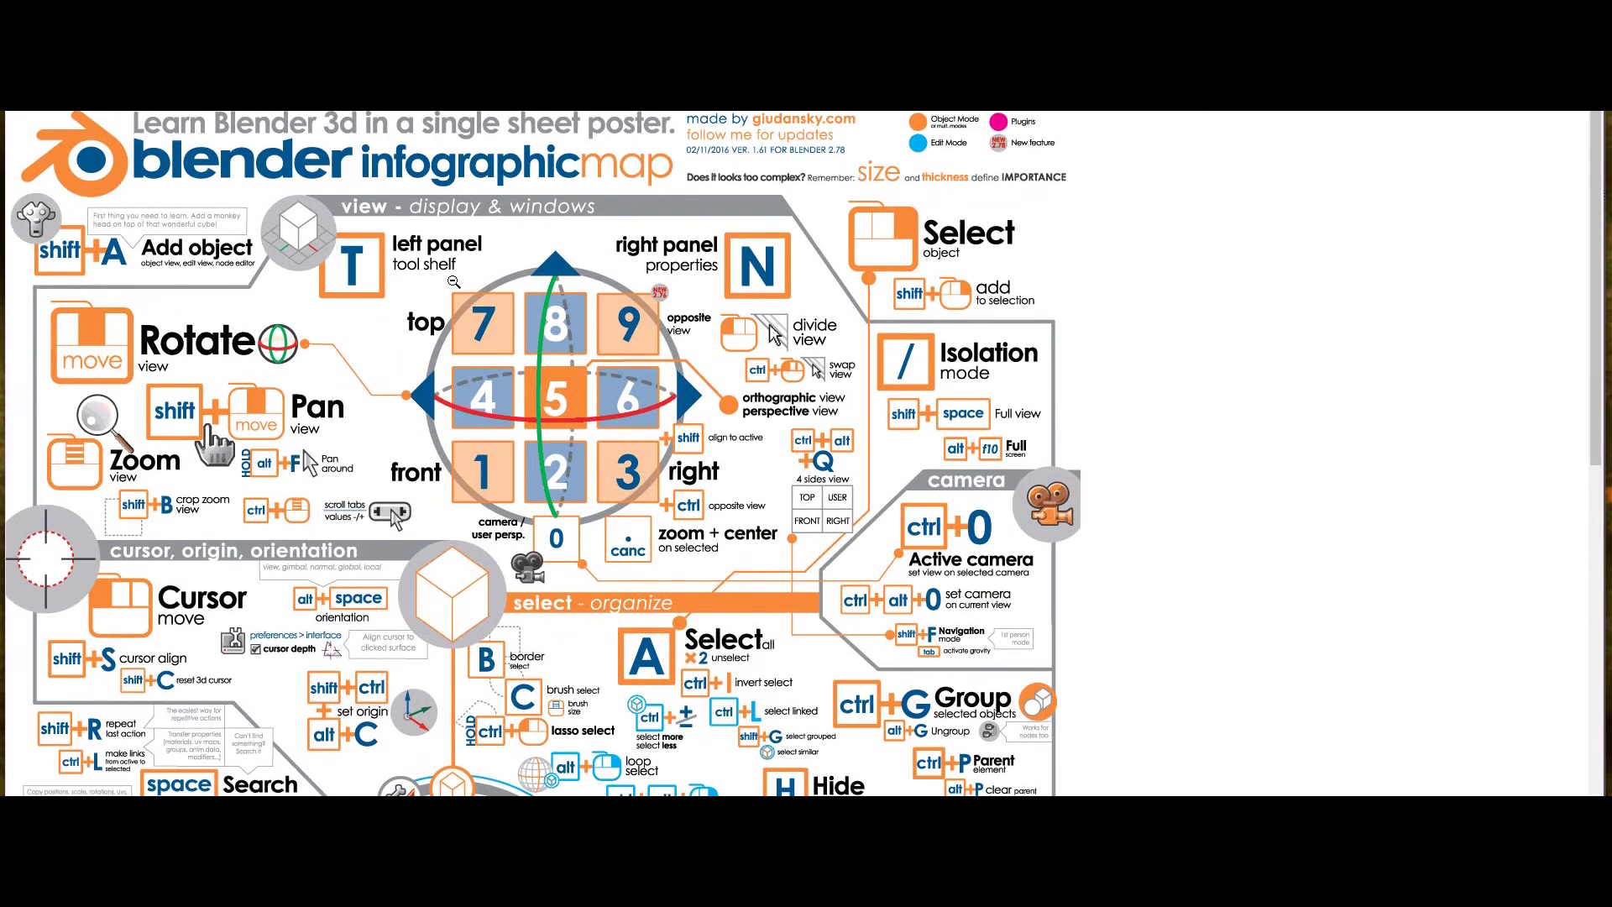
scroll(918, 464, down, 7)
scroll(919, 464, down, 2)
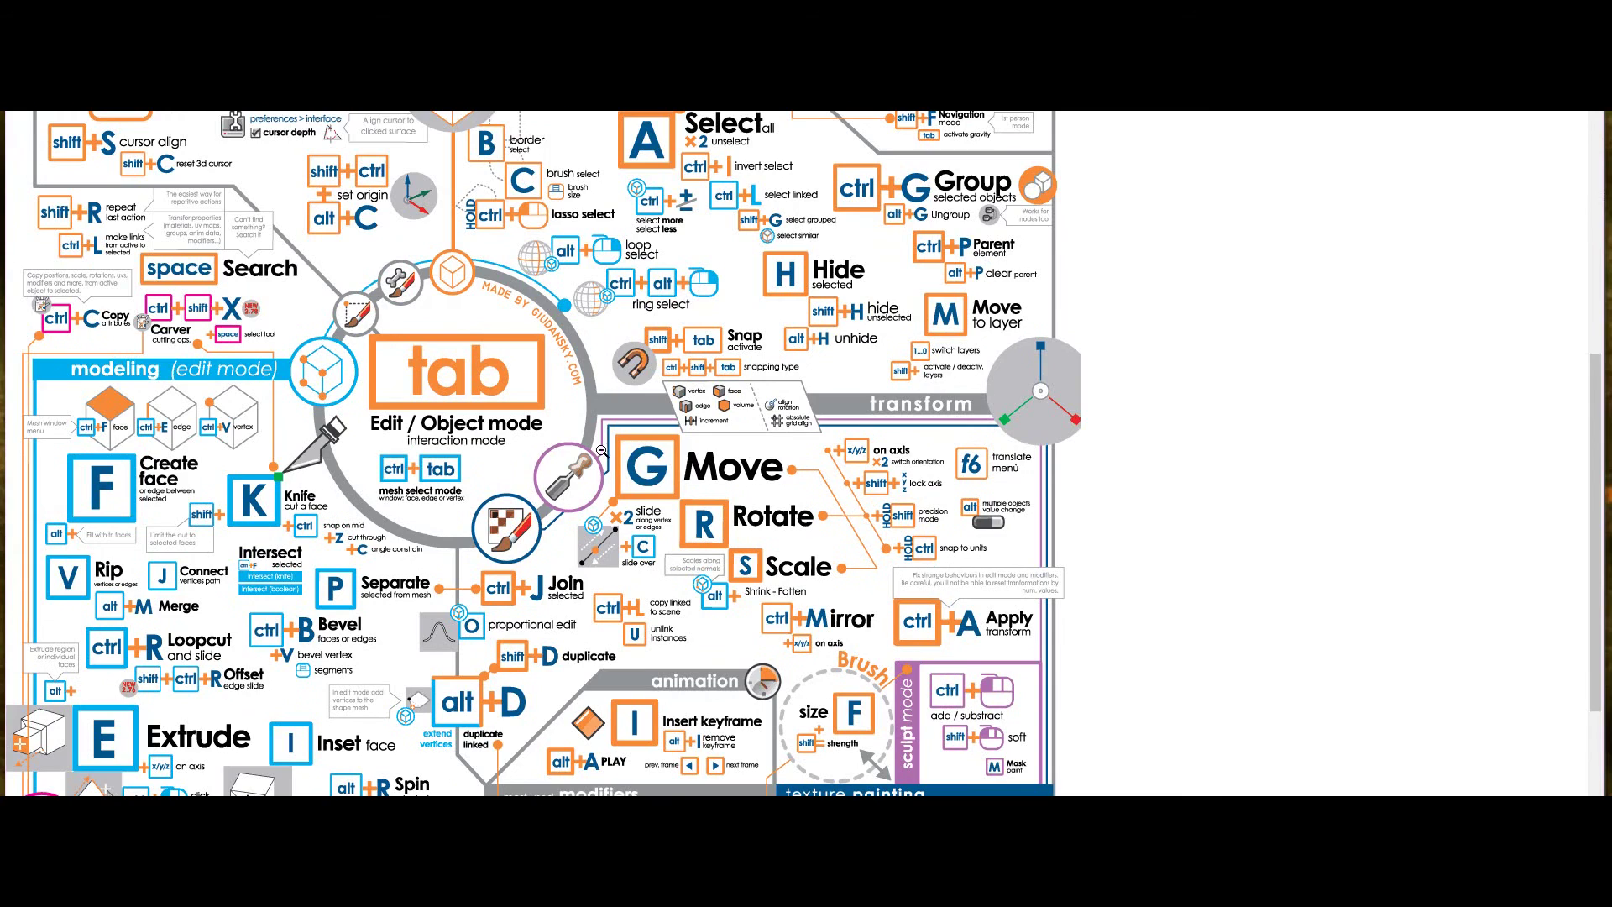
scroll(542, 472, up, 5)
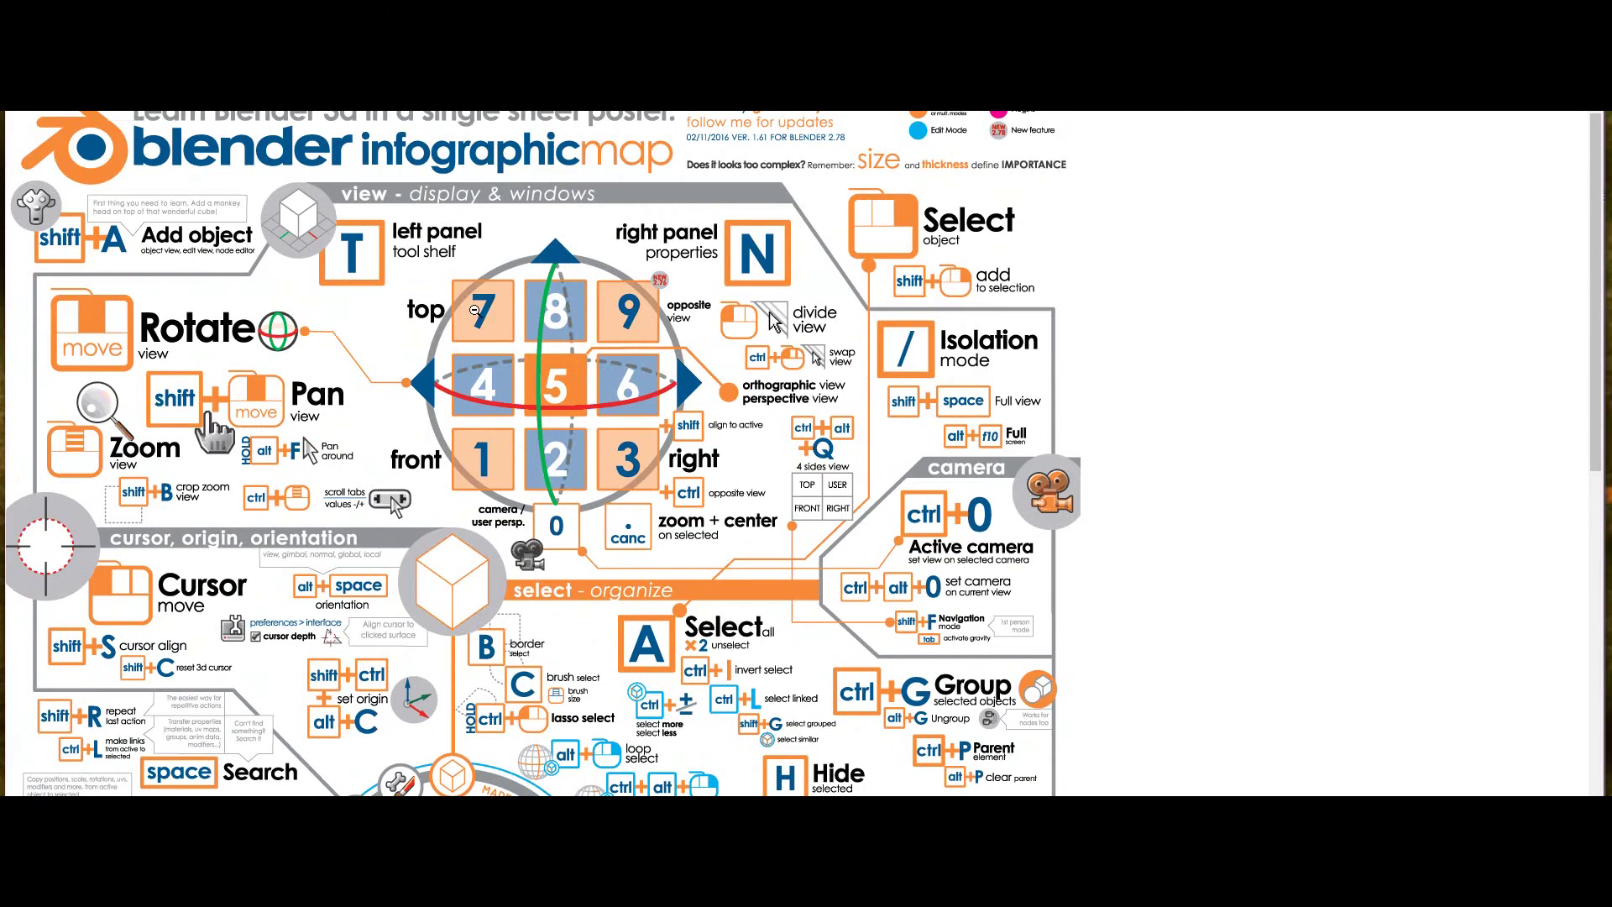
scroll(538, 336, down, 4)
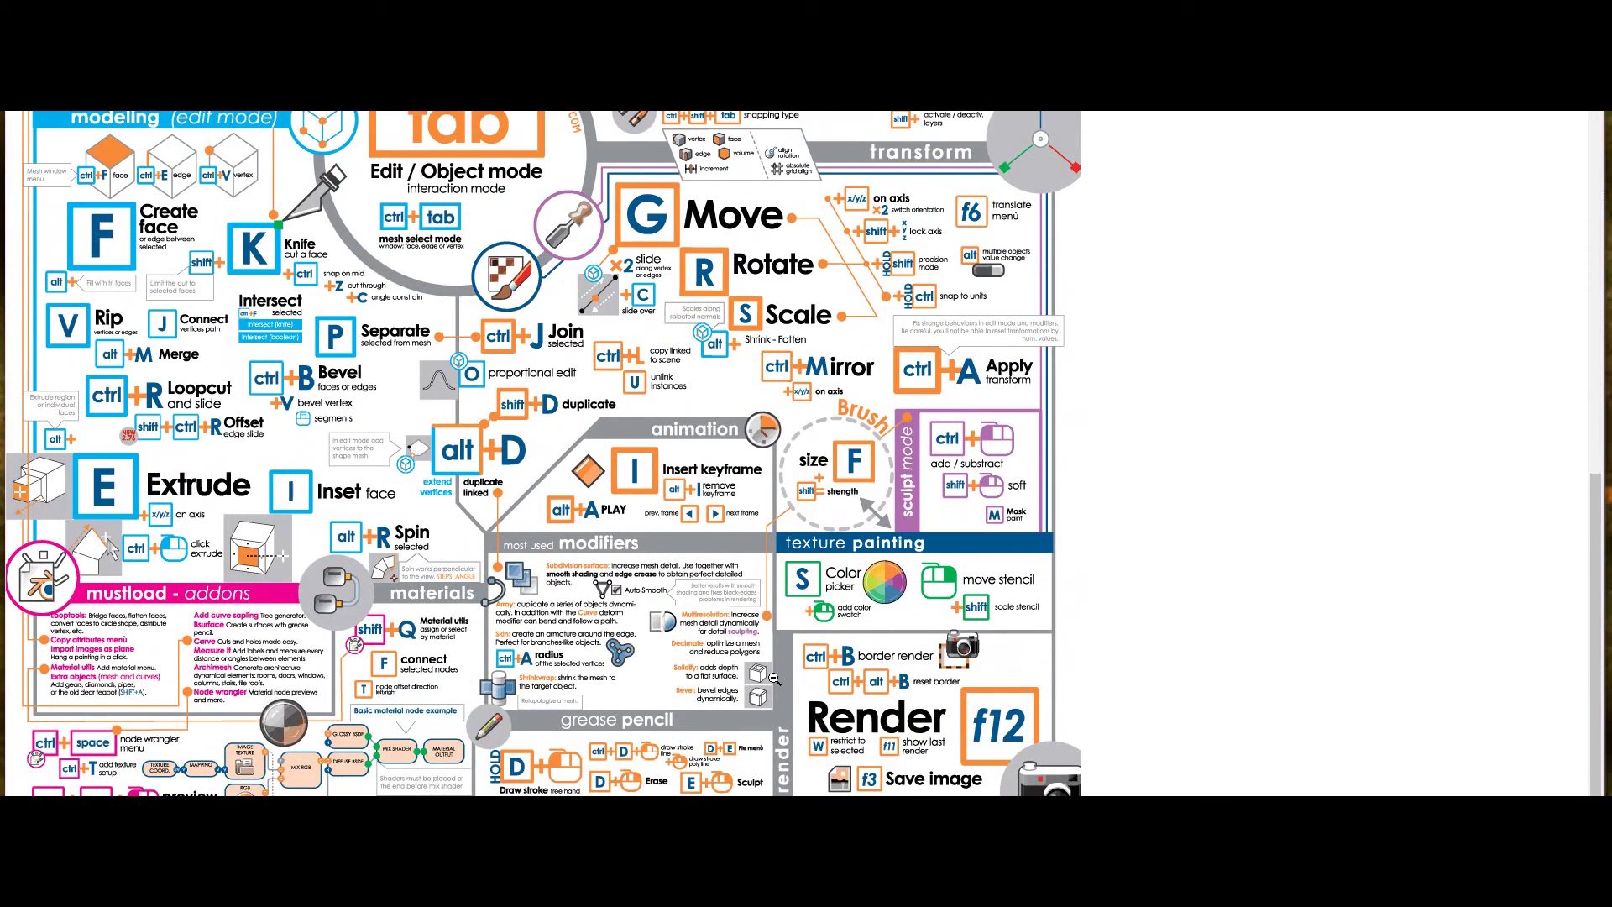
- Scroll the poster back to the top, showing the title and view, cursor and select sections
scroll(773, 679, up, 8)
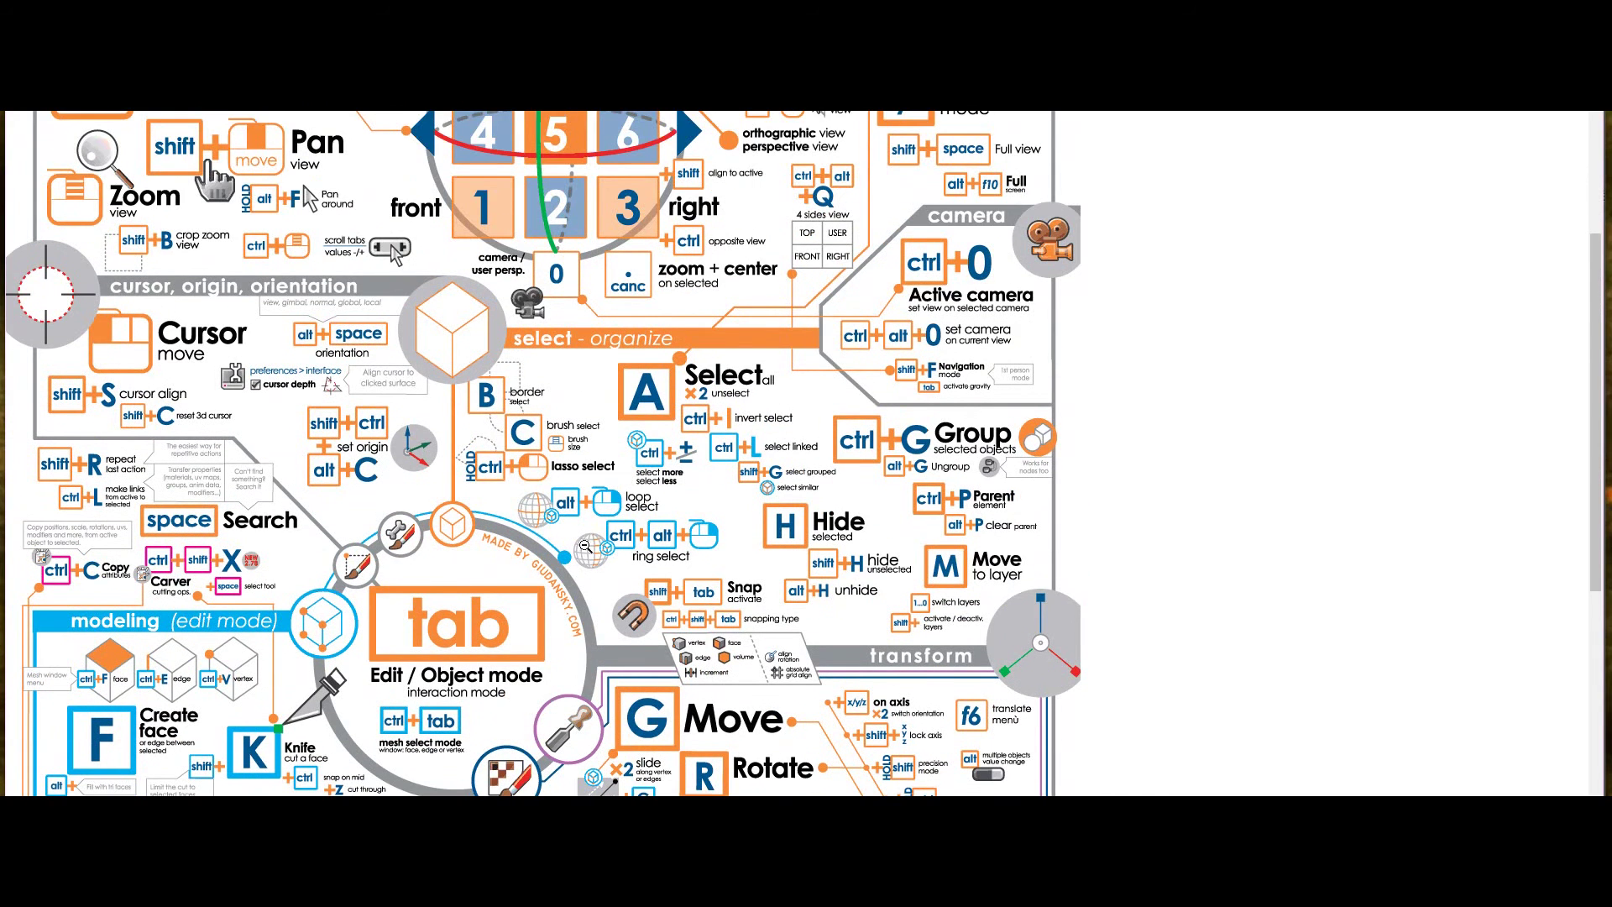
scroll(715, 560, down, 5)
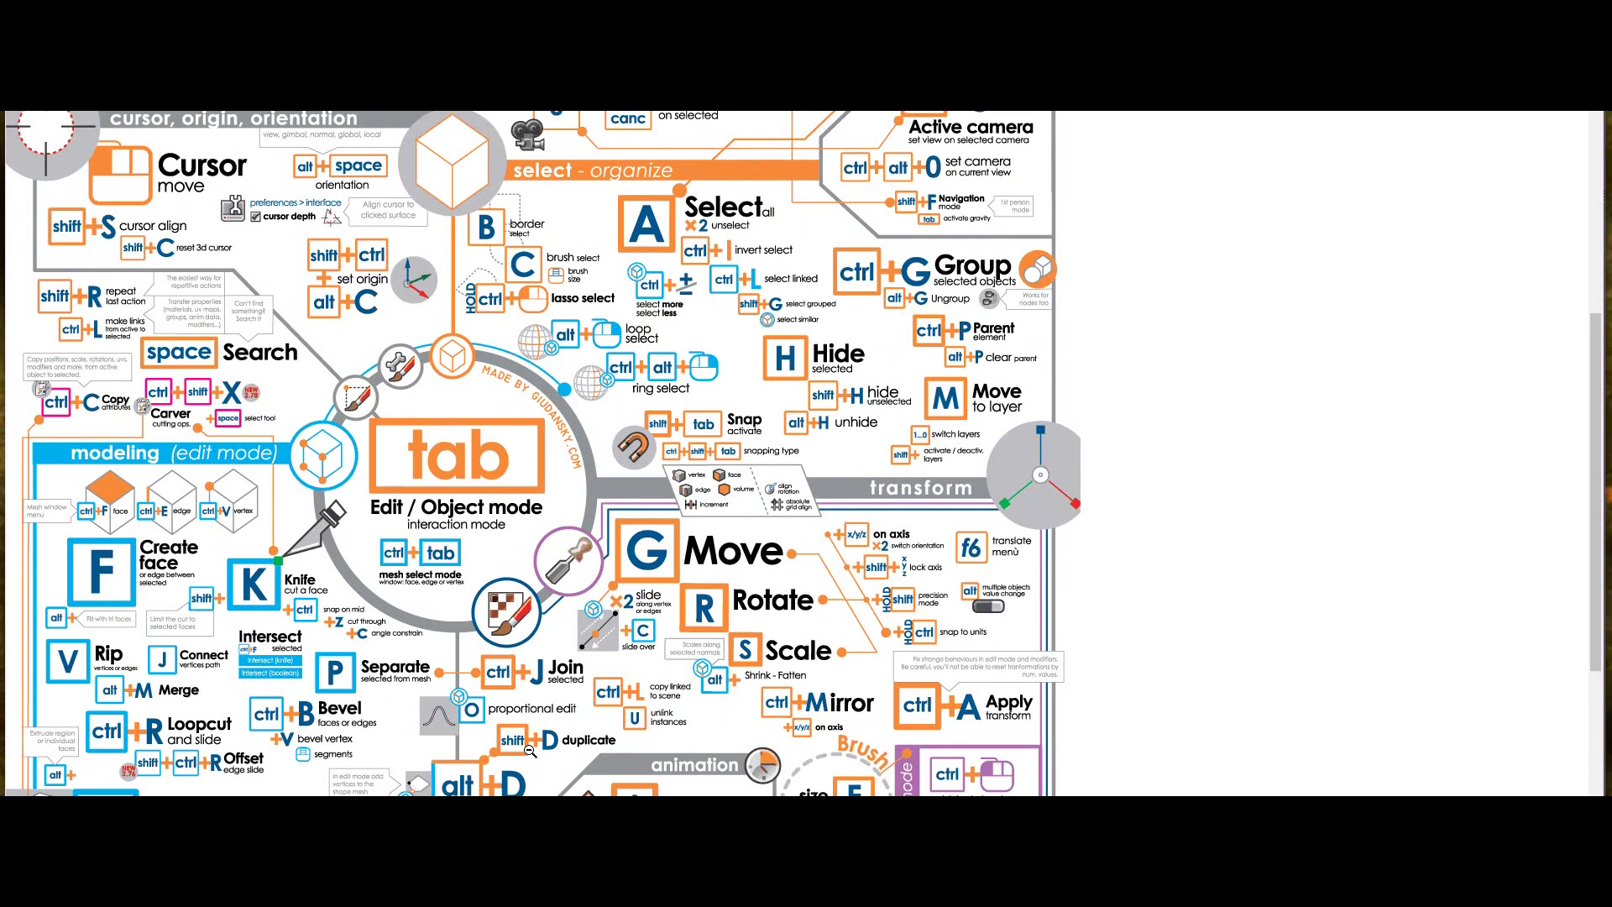
scroll(553, 353, up, 4)
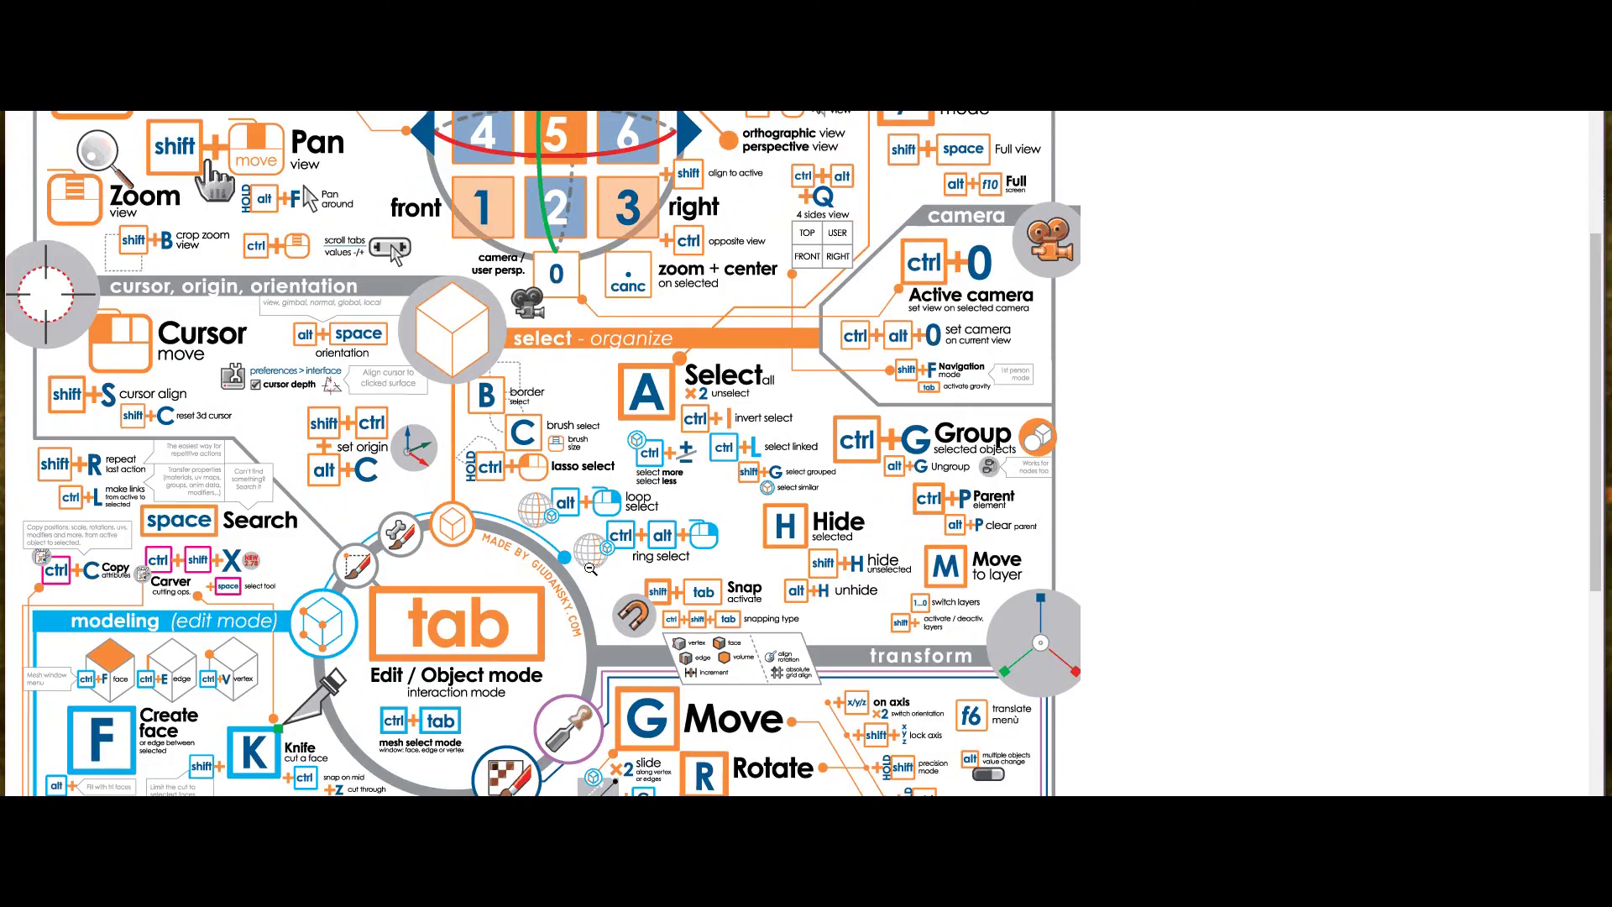
scroll(552, 354, up, 2)
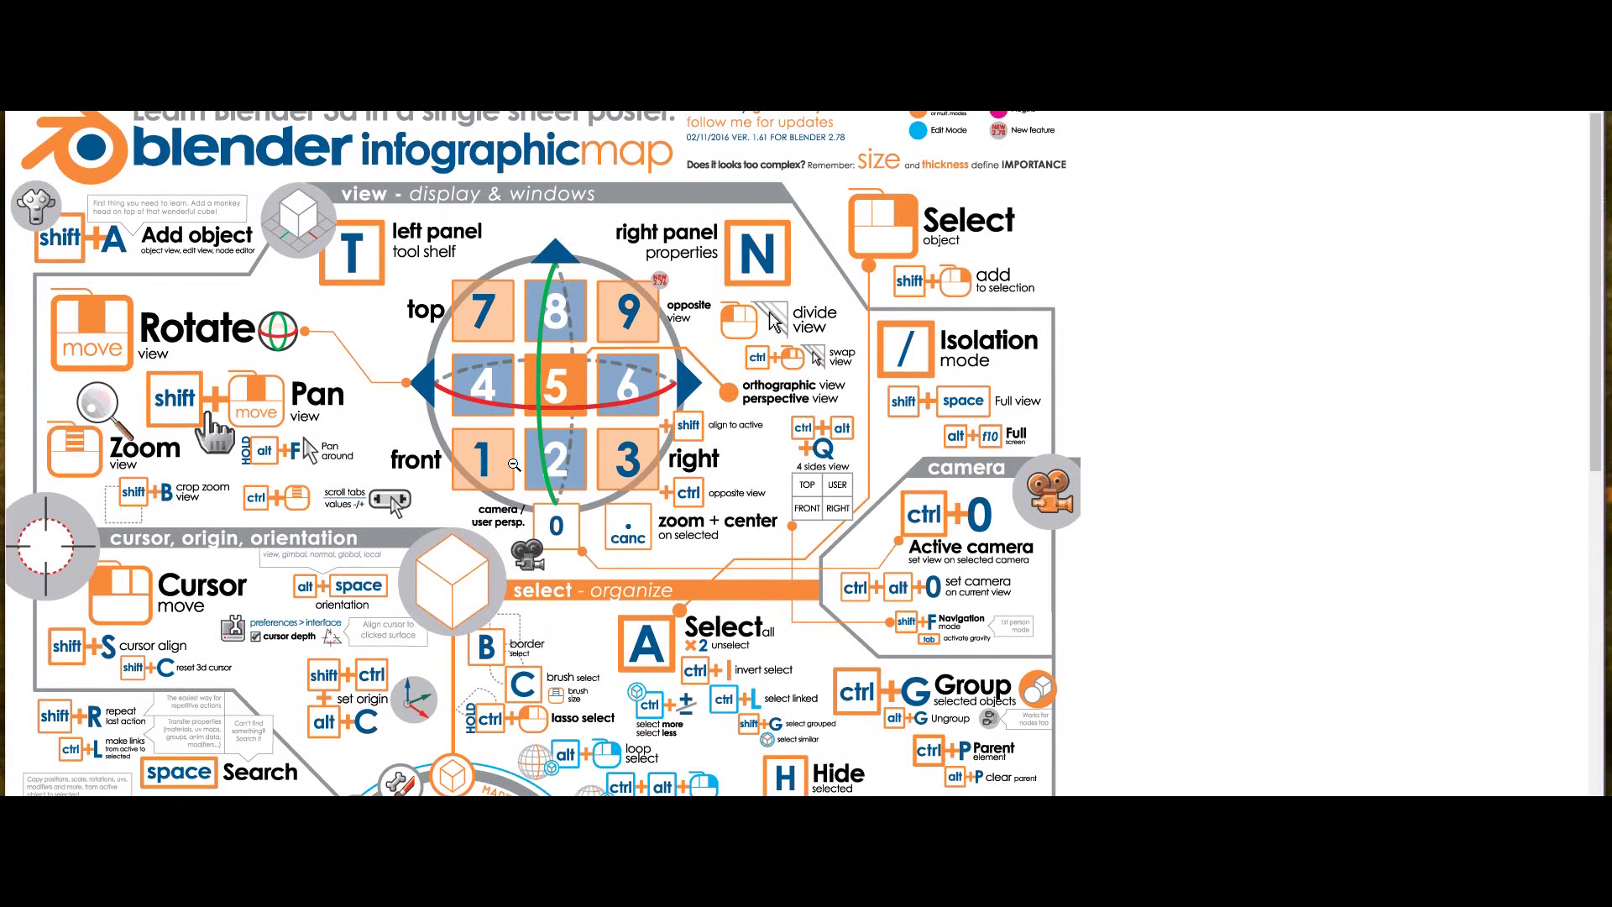
scroll(514, 465, up, 1)
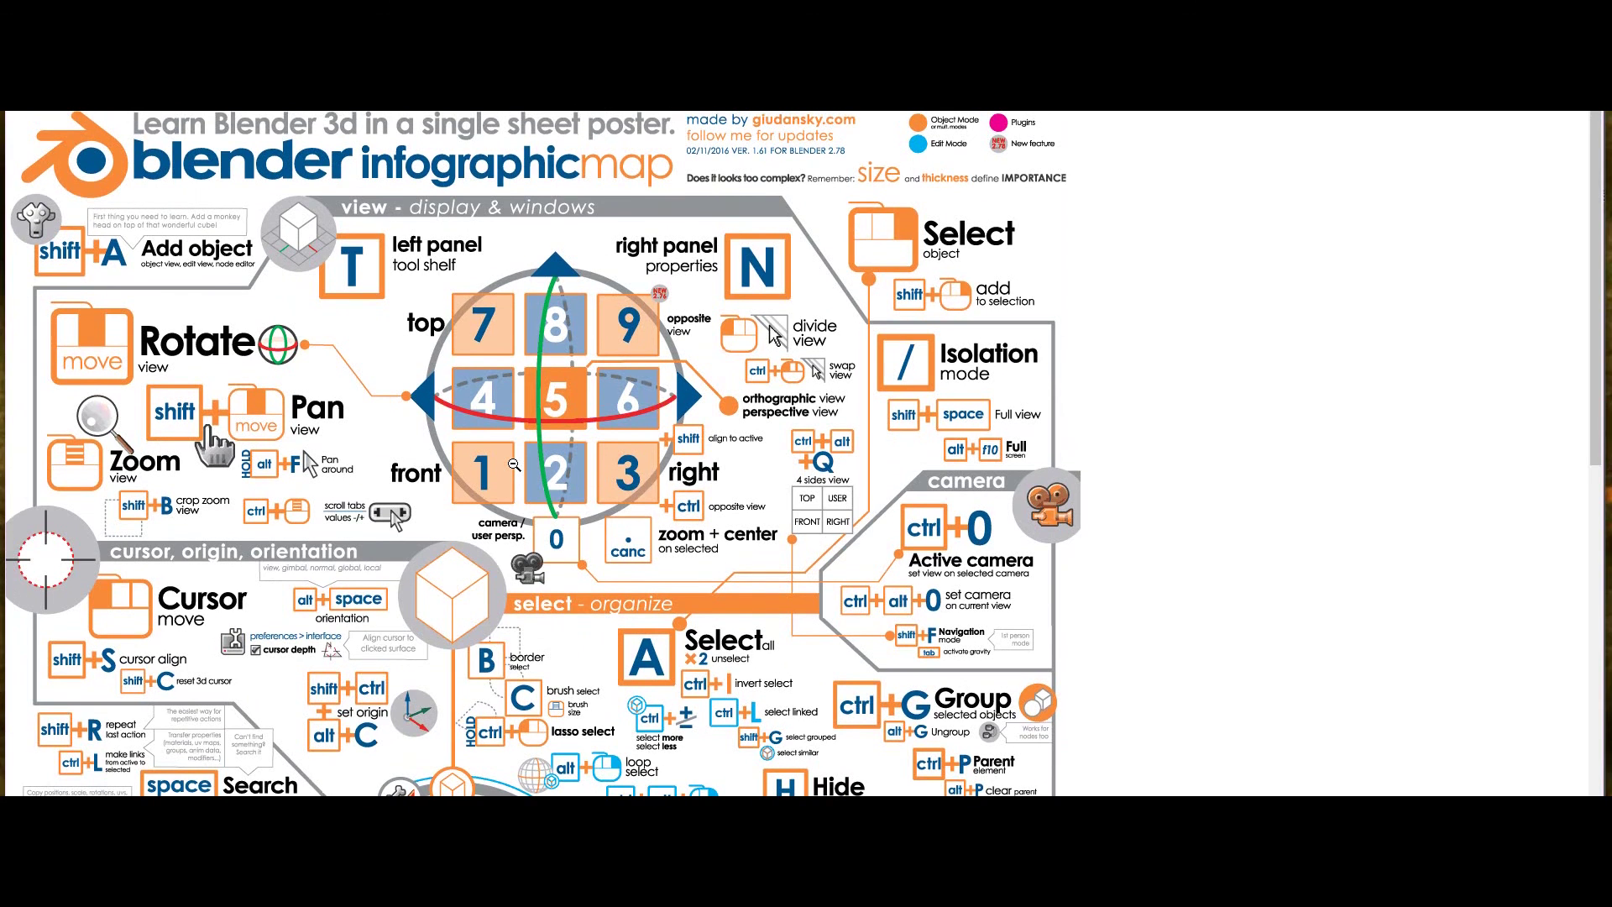